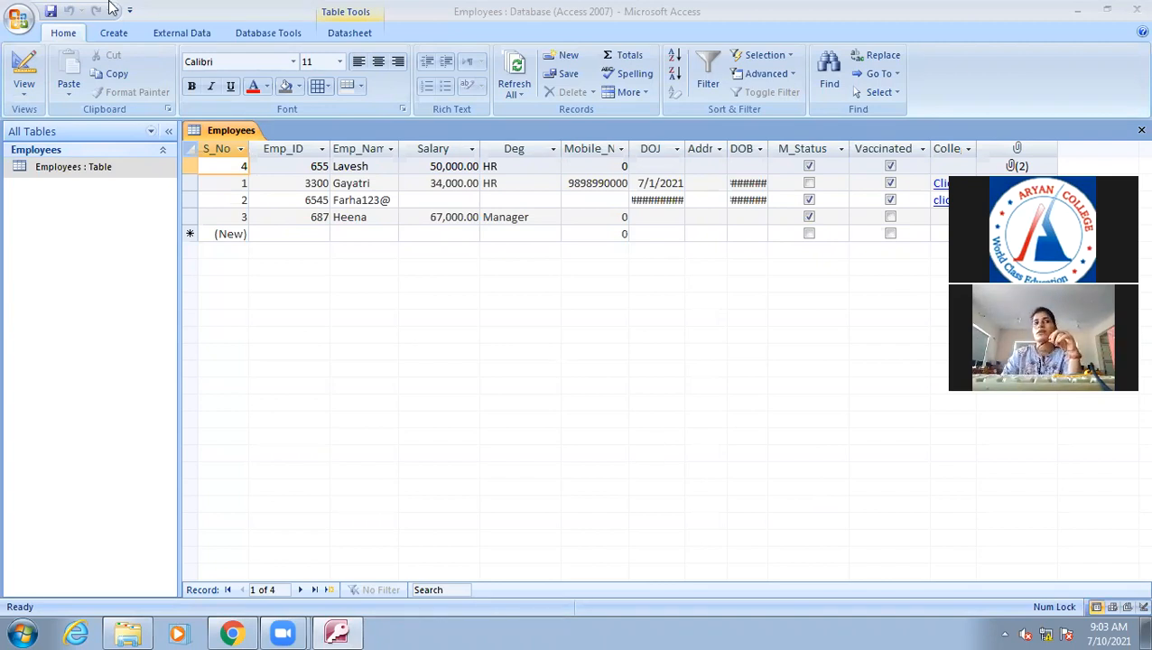
# Open the Employees table in Design view and examine the data types offered for the Docs field and the empty row below it.
pyautogui.click(16, 63)
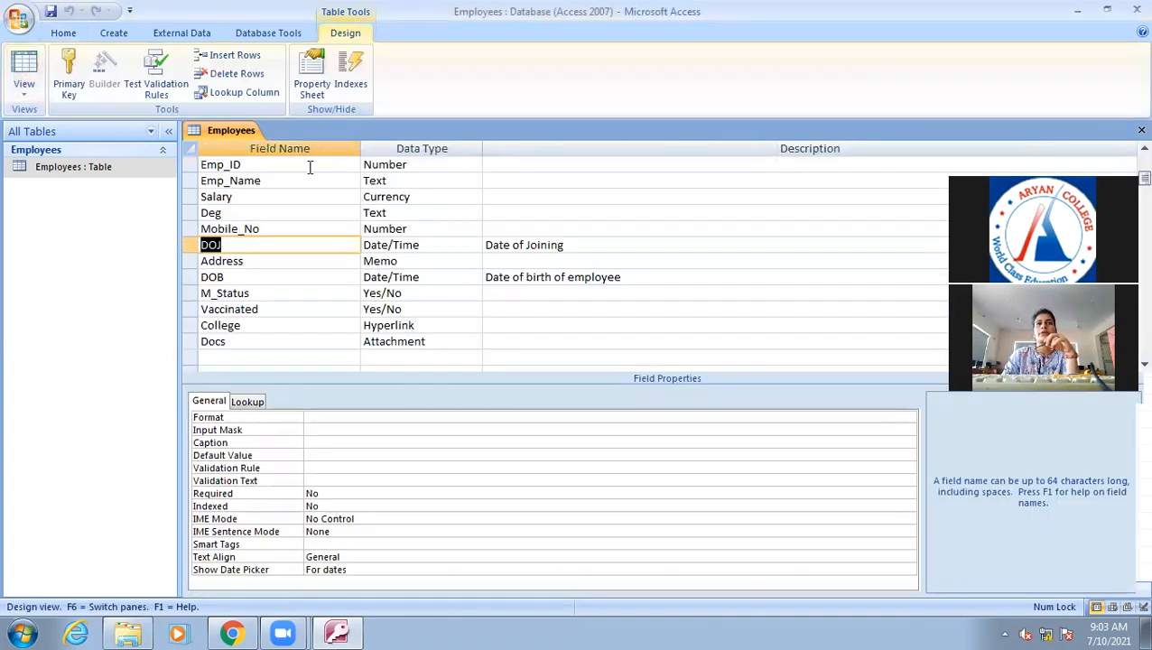
pyautogui.click(450, 341)
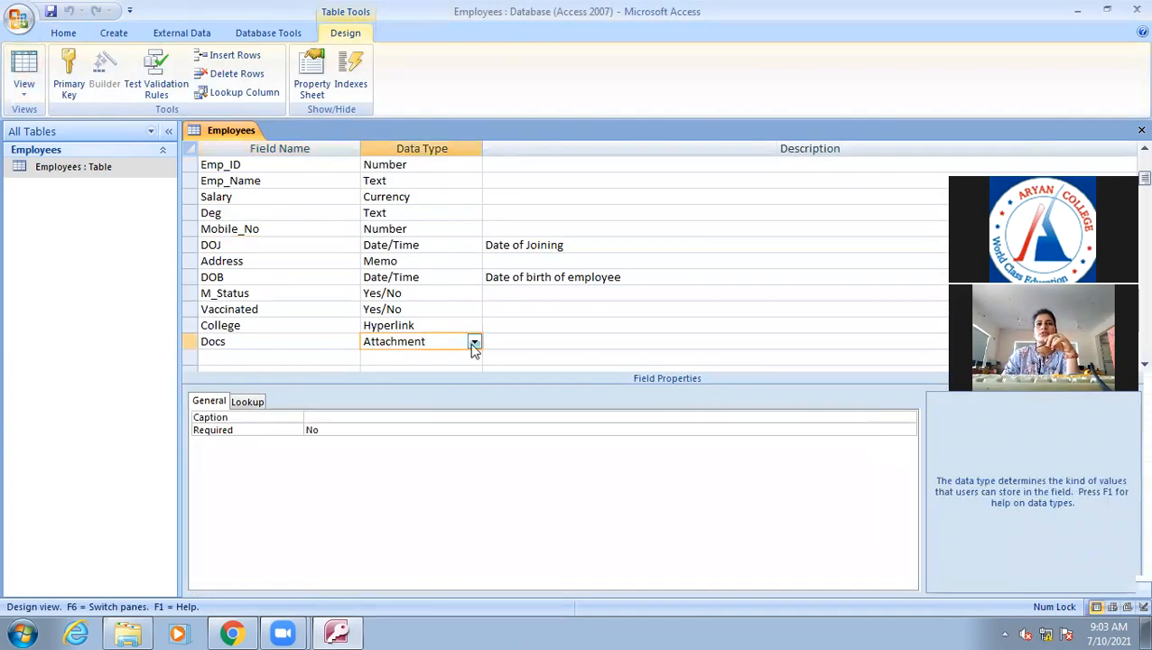
pyautogui.click(474, 341)
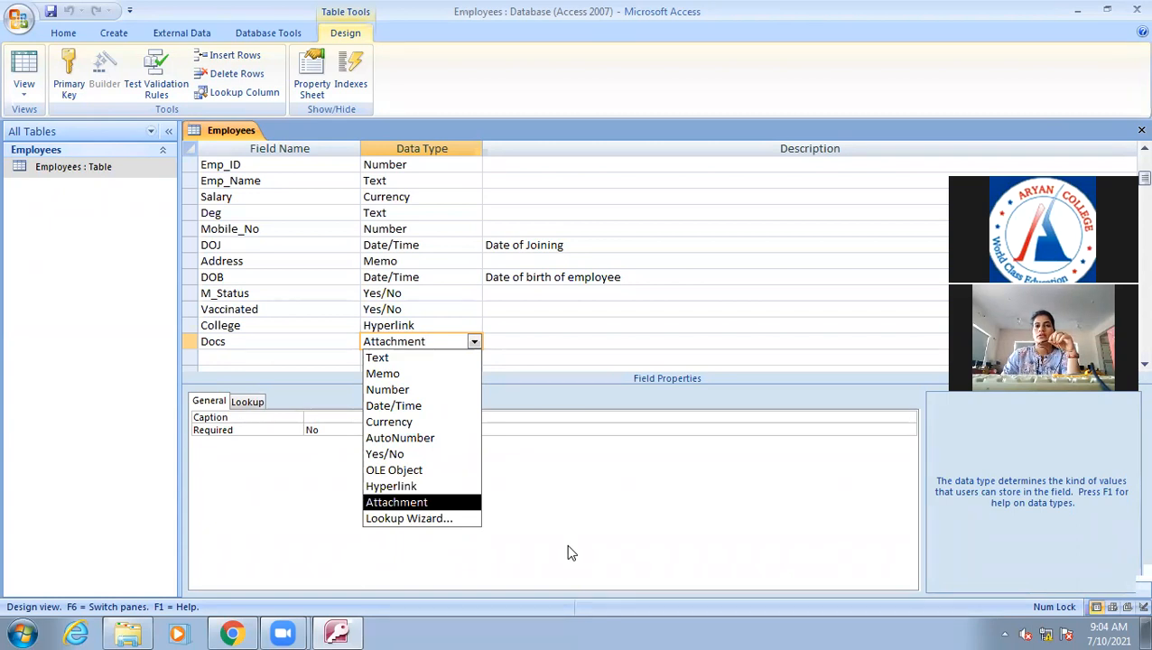
pyautogui.press('Down')
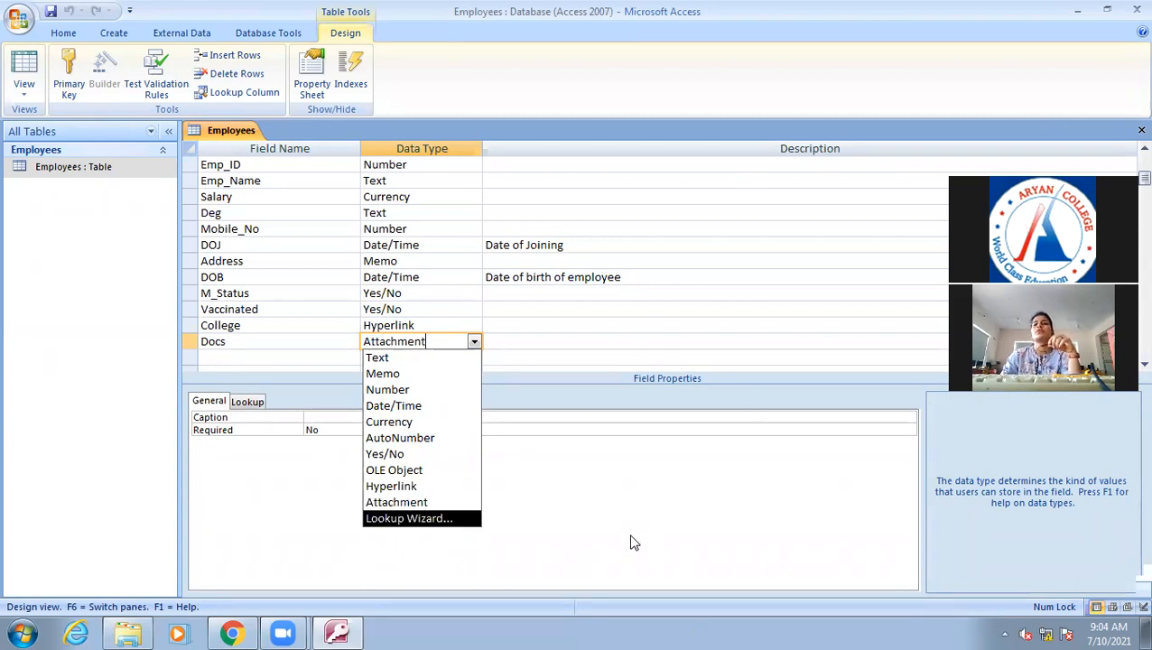
pyautogui.click(634, 550)
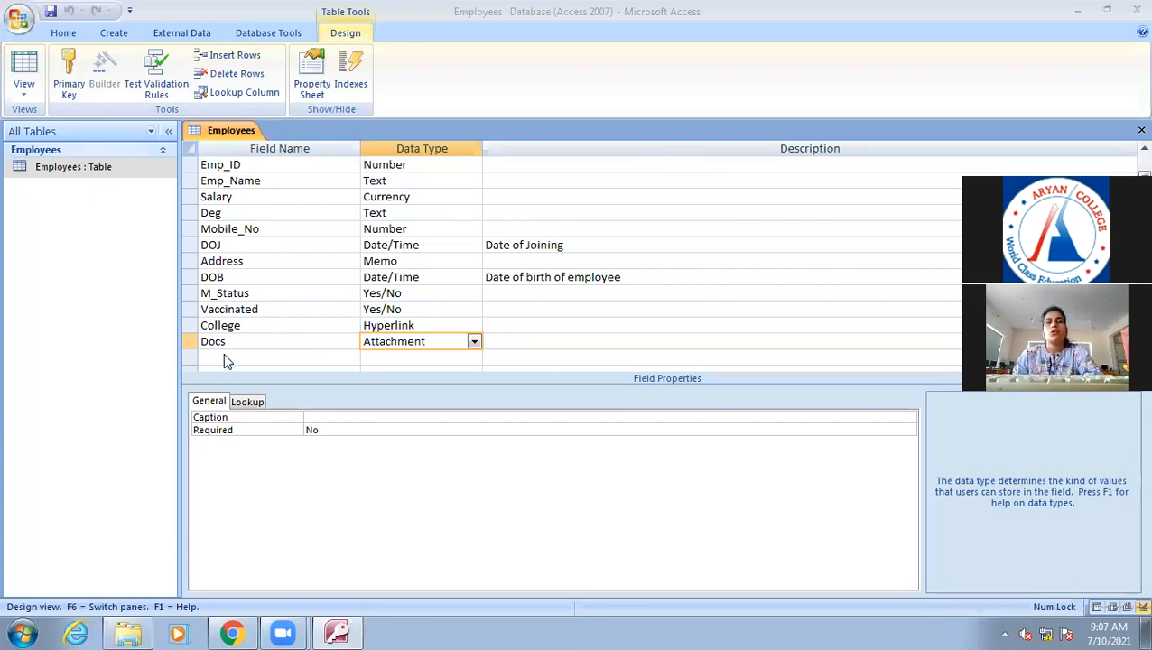
pyautogui.click(395, 357)
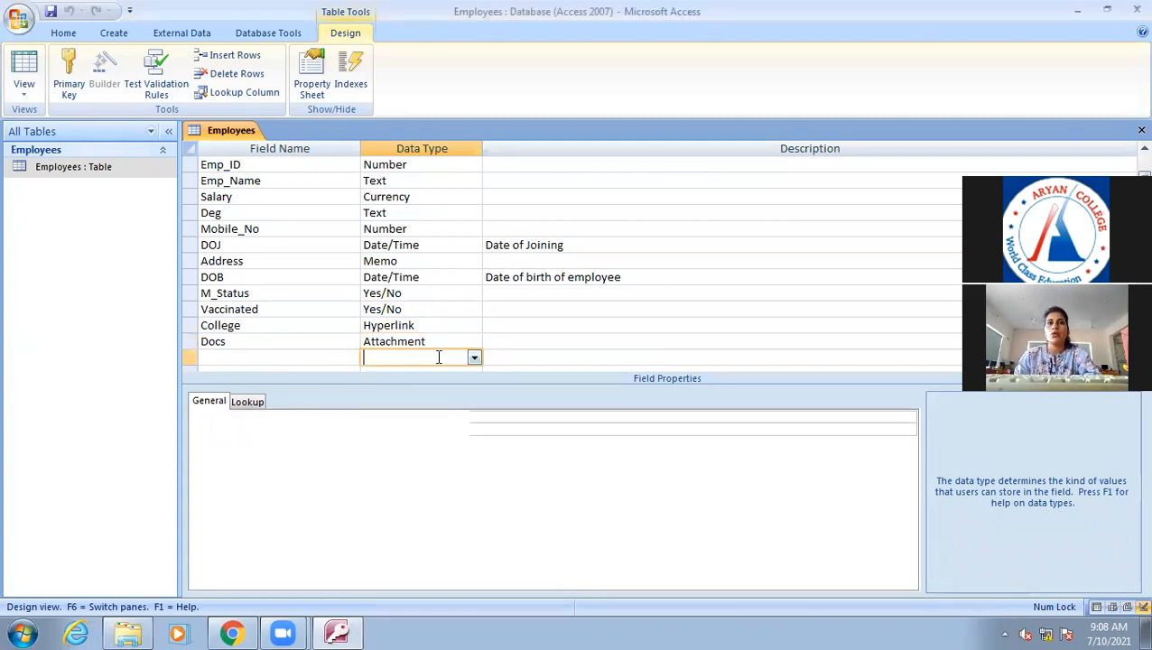
pyautogui.click(474, 359)
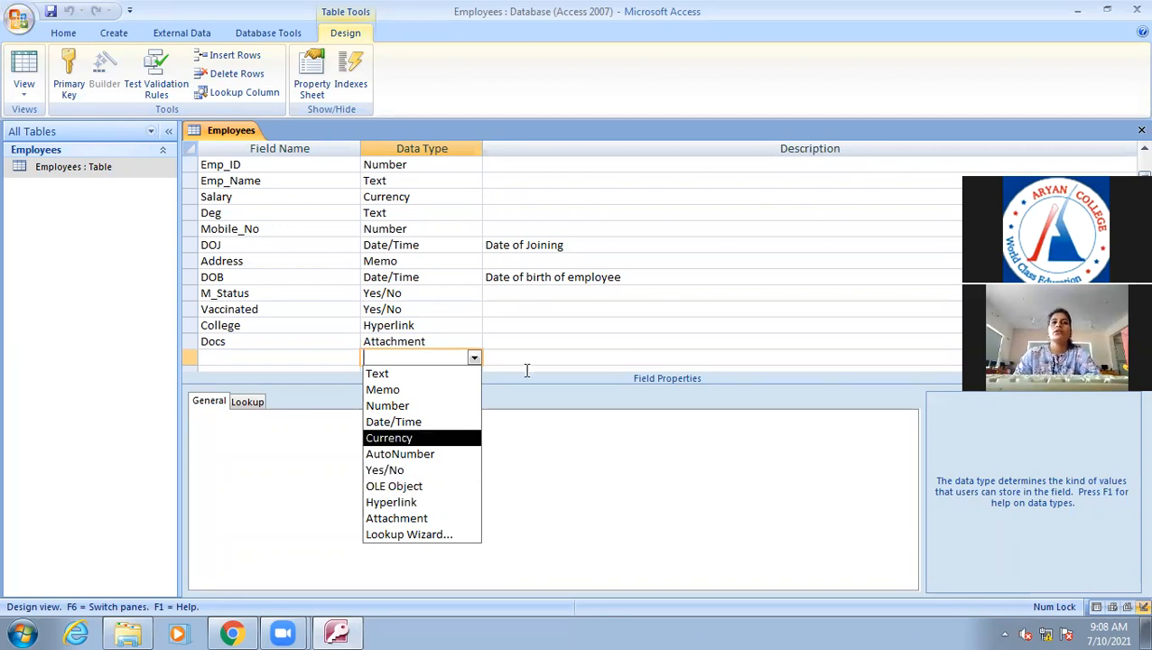
# Add a field named Docs2 below Docs and give it the OLE Object data type.
pyautogui.click(225, 360)
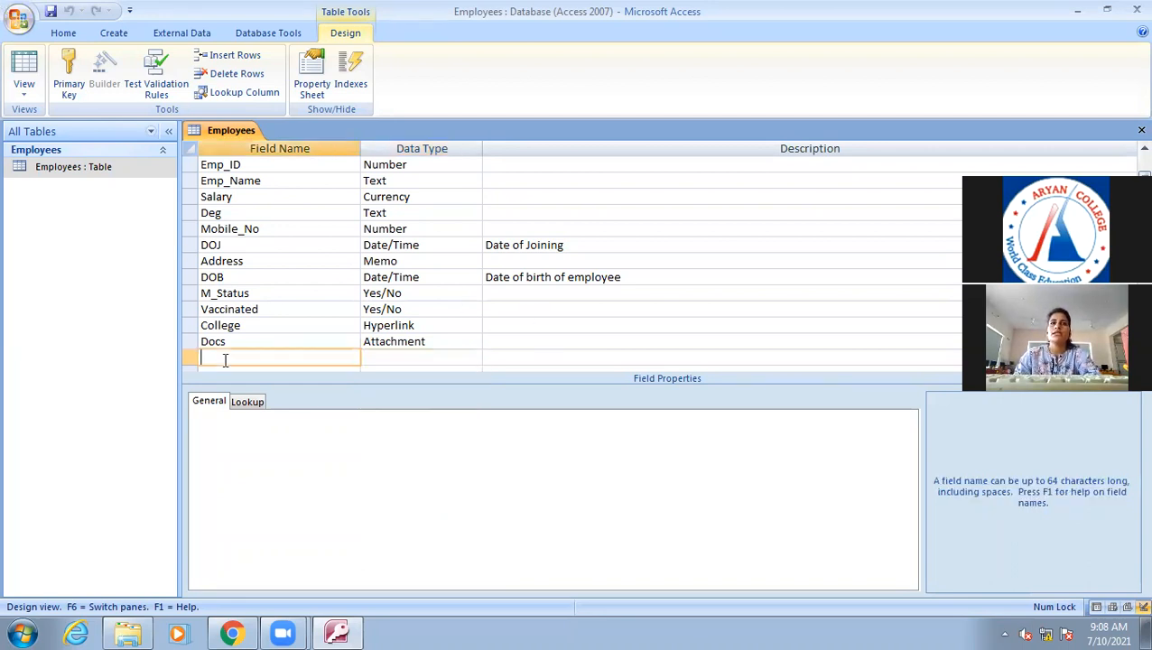
pyautogui.write('Do')
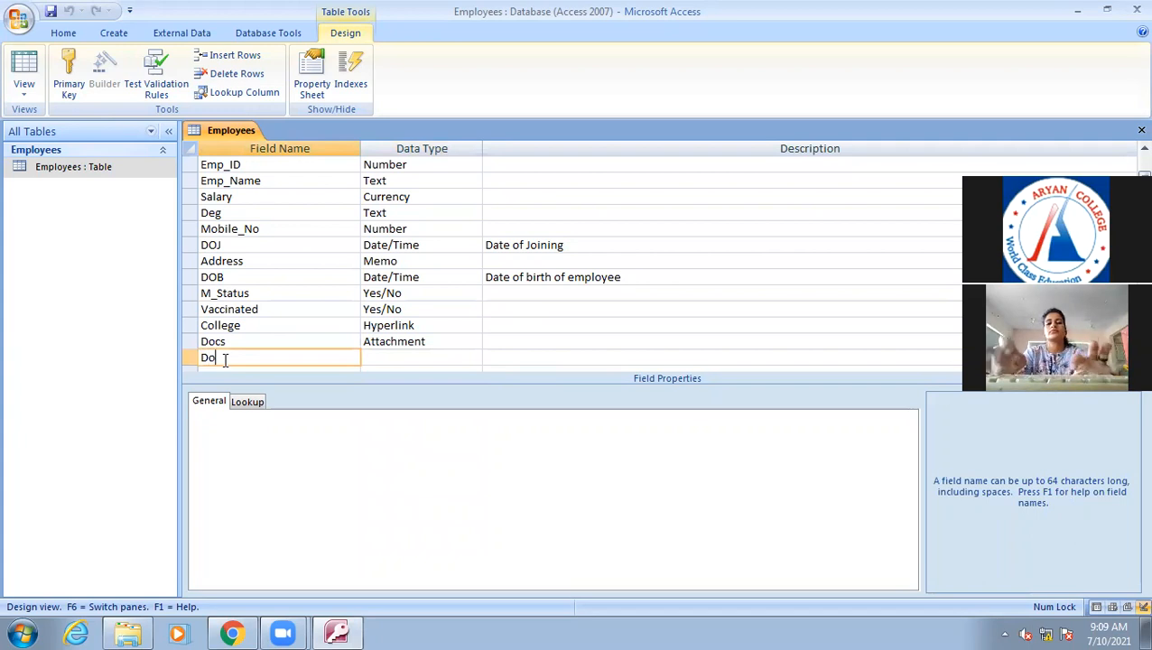
pyautogui.write('cs2')
pyautogui.click(383, 357)
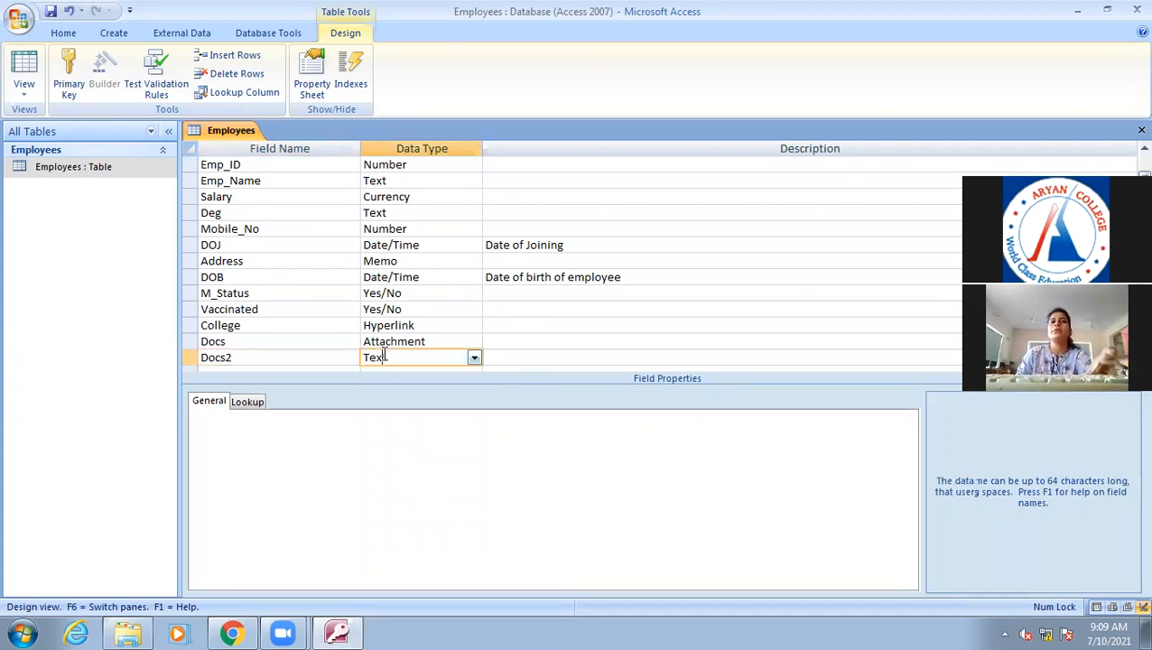
pyautogui.click(473, 358)
pyautogui.click(436, 491)
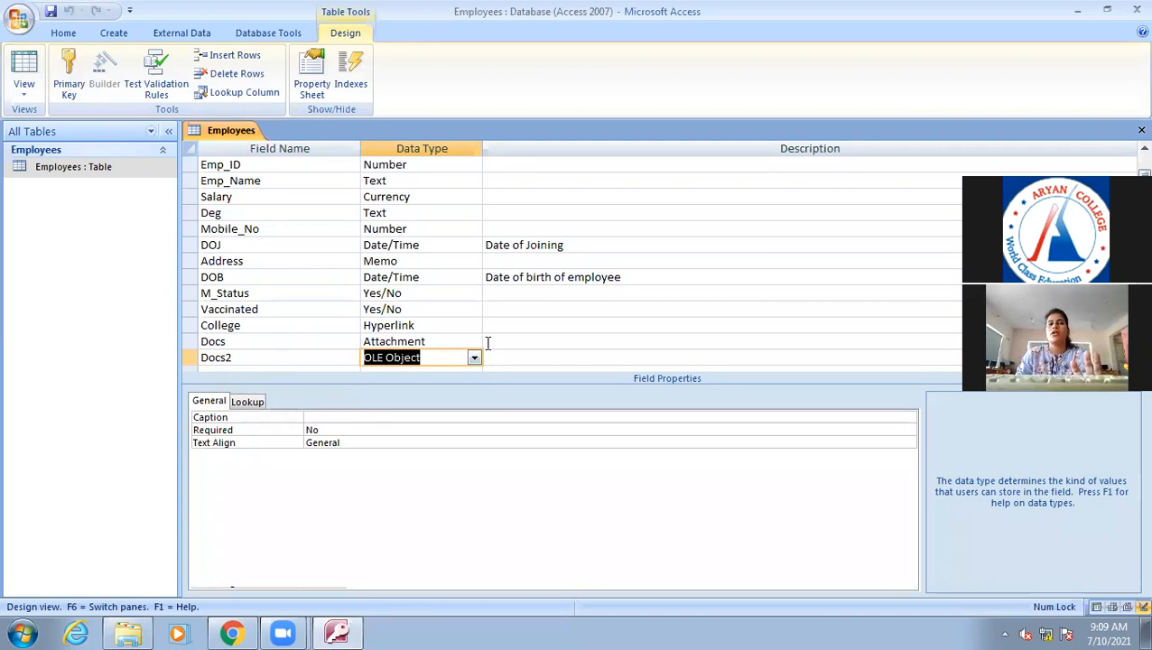
# Return to the datasheet and start inserting an object created from a file in the first record's Docs2 cell.
pyautogui.click(24, 63)
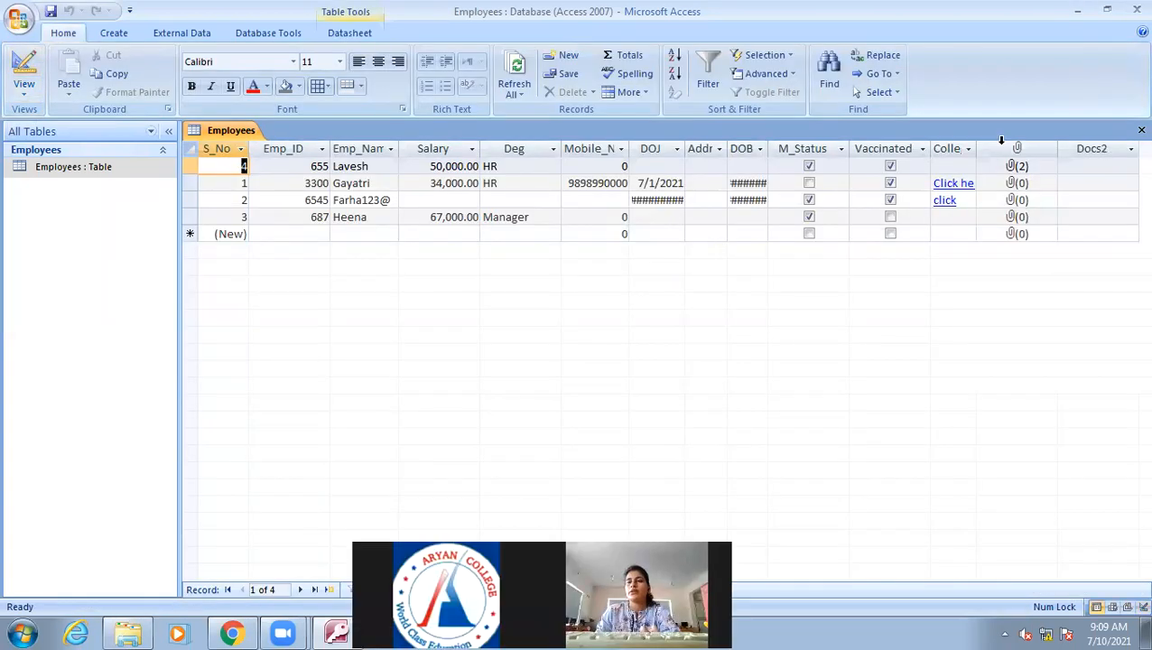
pyautogui.click(1107, 170)
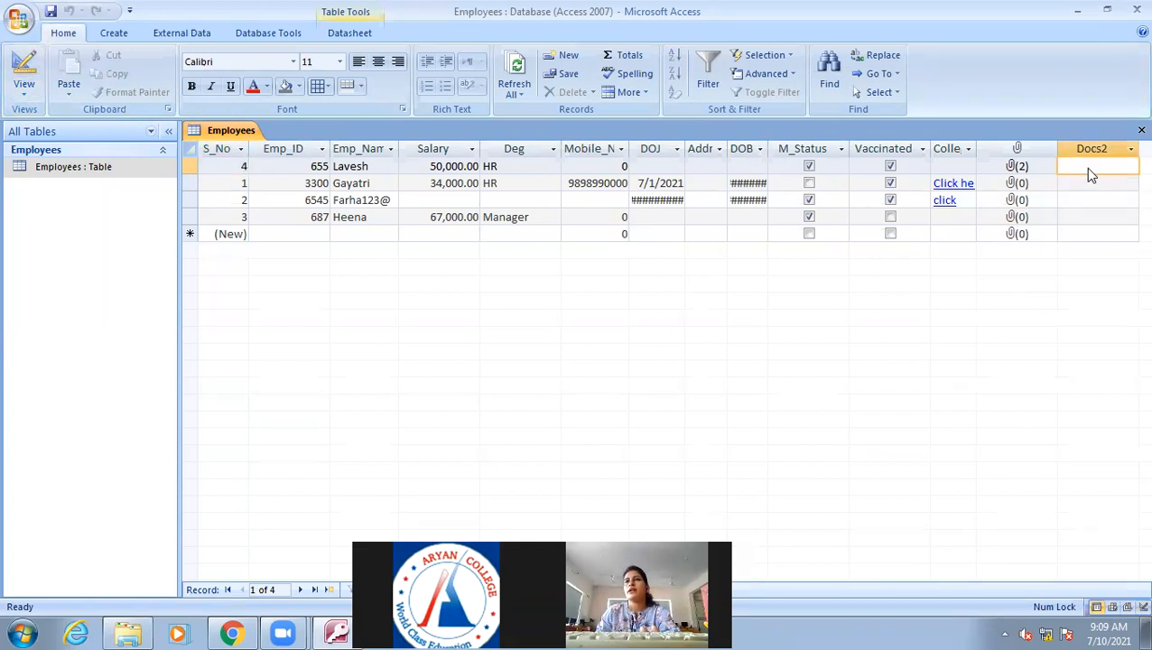
pyautogui.rightClick(1086, 170)
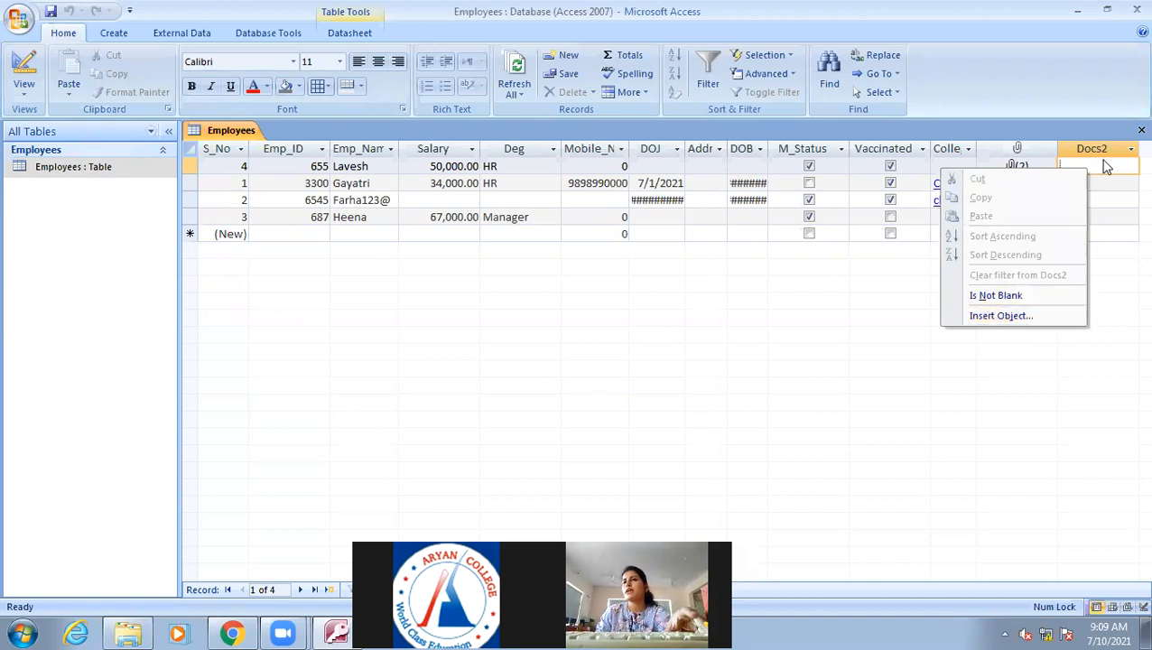
pyautogui.click(993, 316)
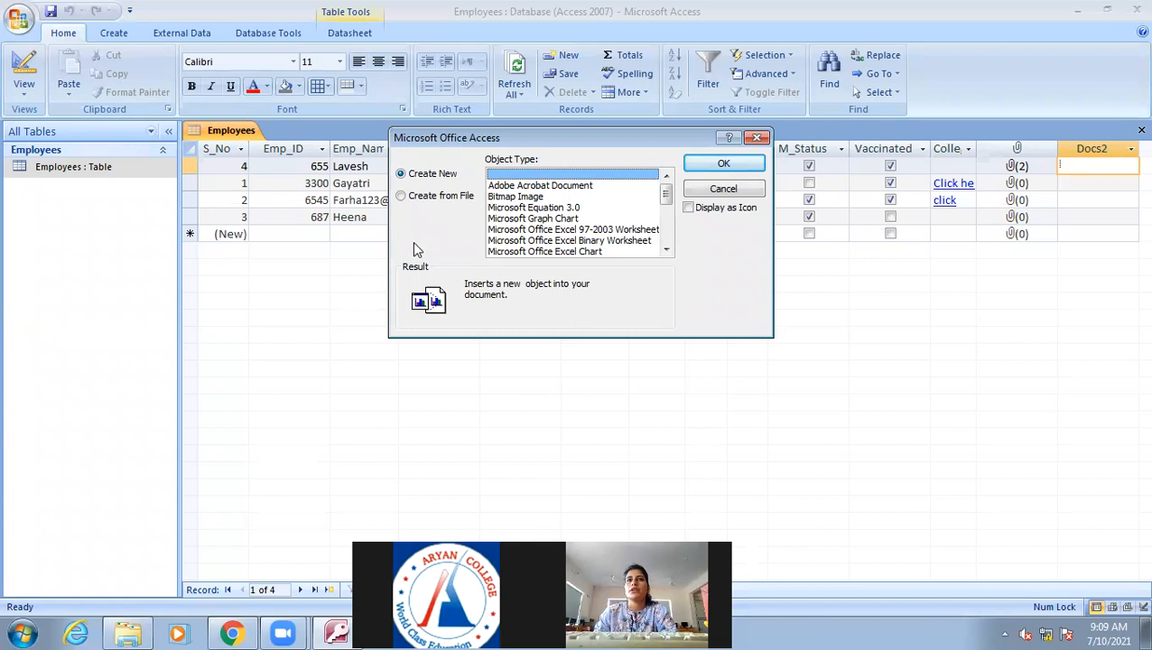
pyautogui.click(403, 196)
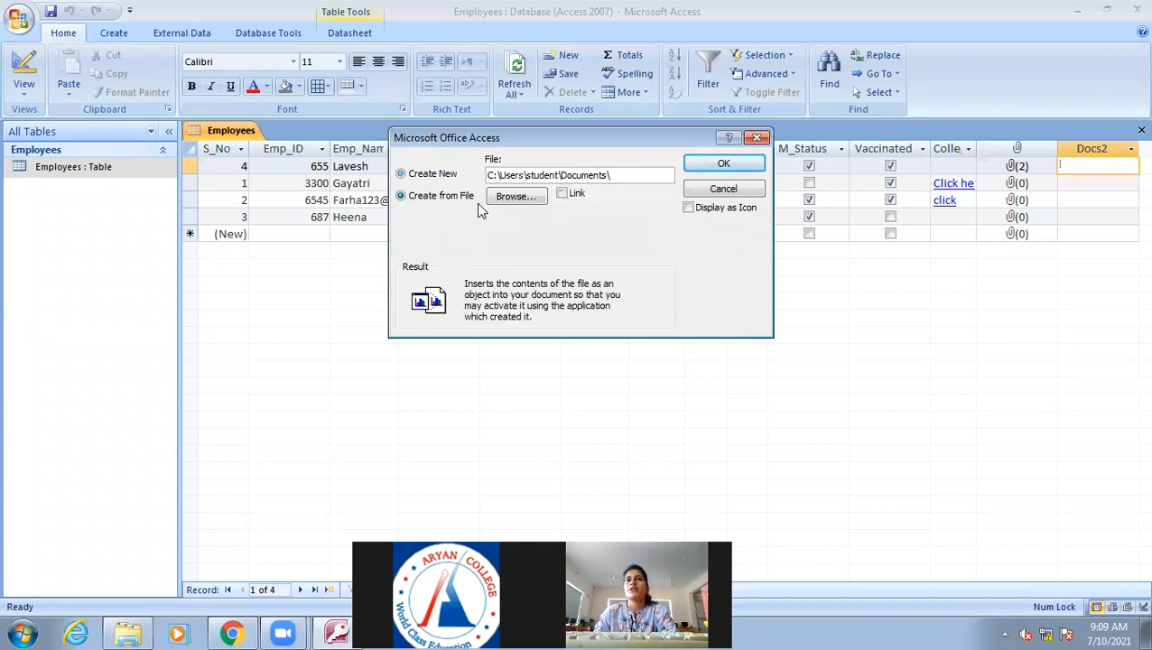
# Select the Chrysanthemum picture from the Sample Pictures folder and embed it in the Docs2 cell.
pyautogui.click(532, 203)
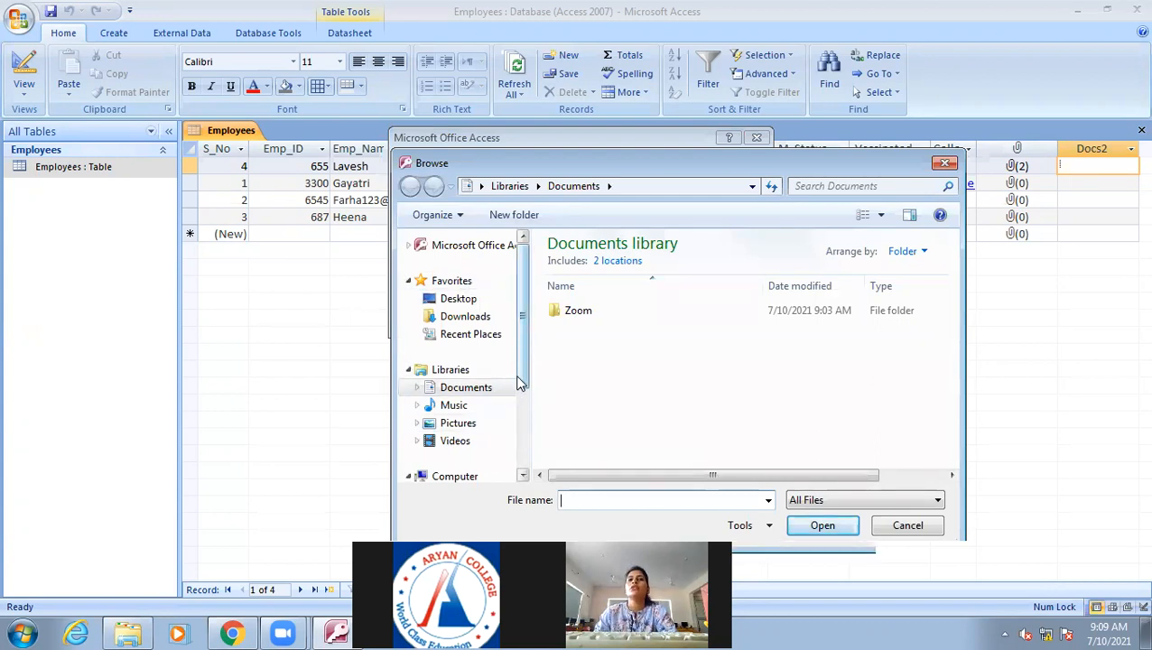
pyautogui.click(459, 301)
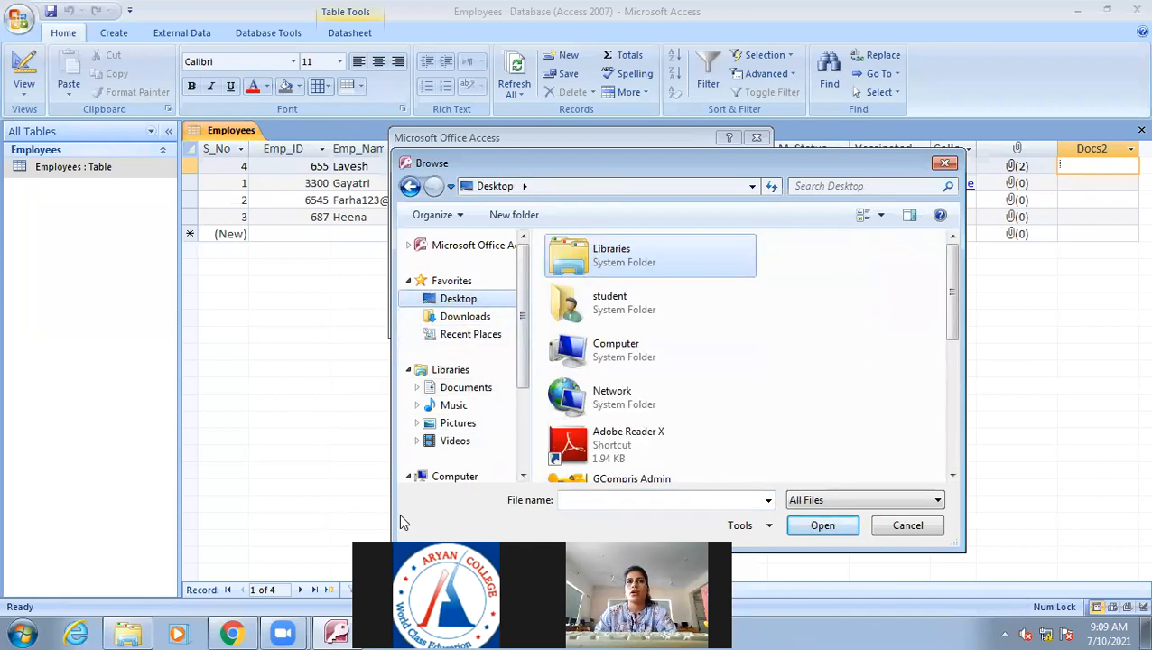
pyautogui.click(459, 431)
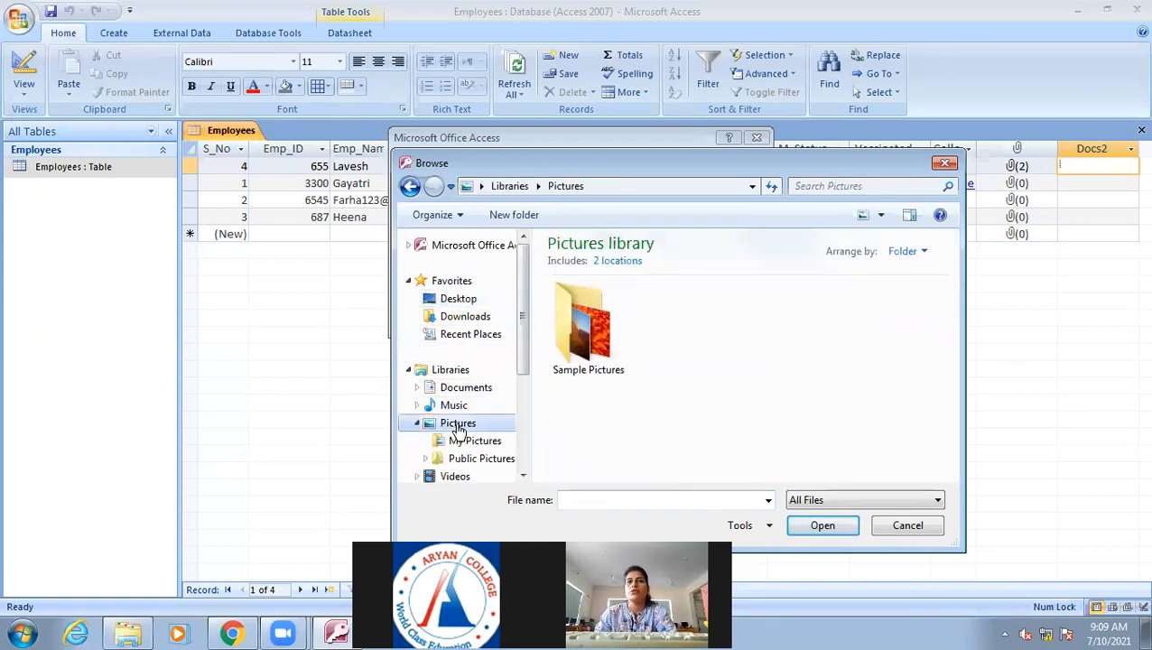
pyautogui.doubleClick(550, 362)
pyautogui.click(606, 337)
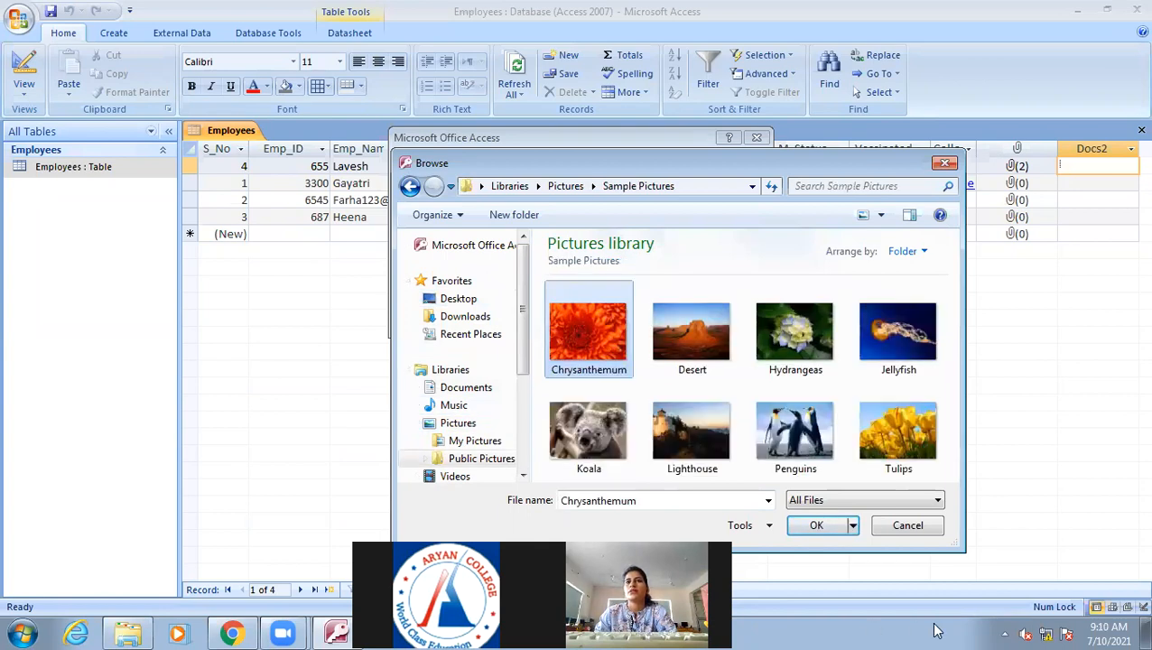
pyautogui.click(816, 528)
pyautogui.click(720, 165)
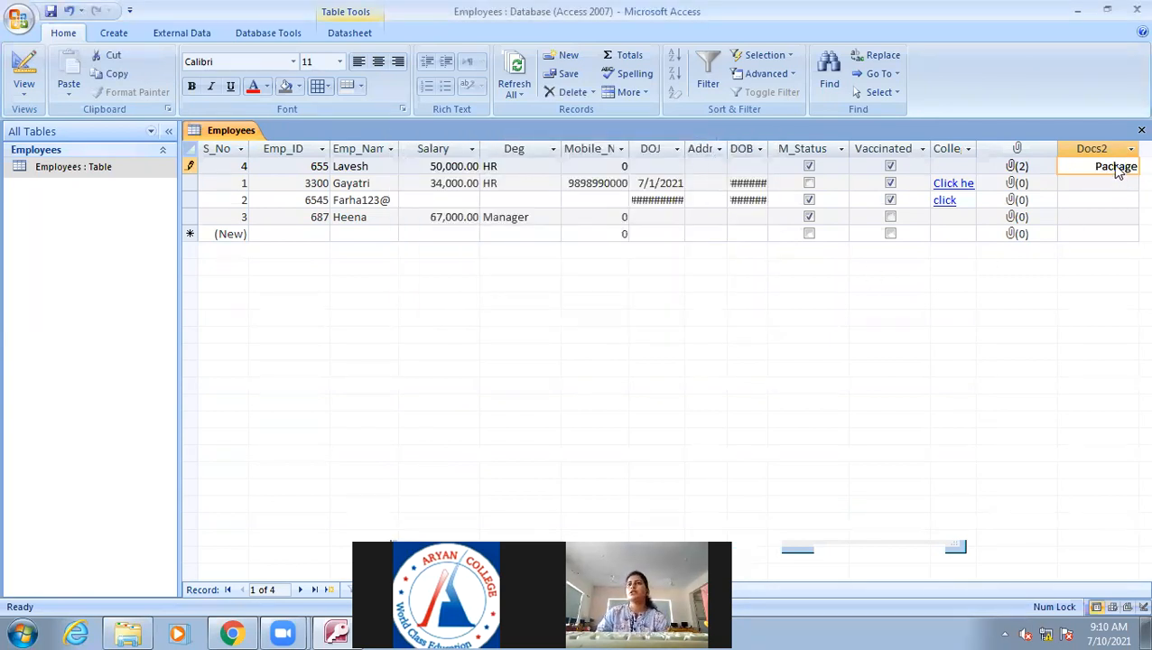
# Open the embedded picture to check it, close the viewer, and fit the Docs2 column width to its contents.
pyautogui.doubleClick(1116, 166)
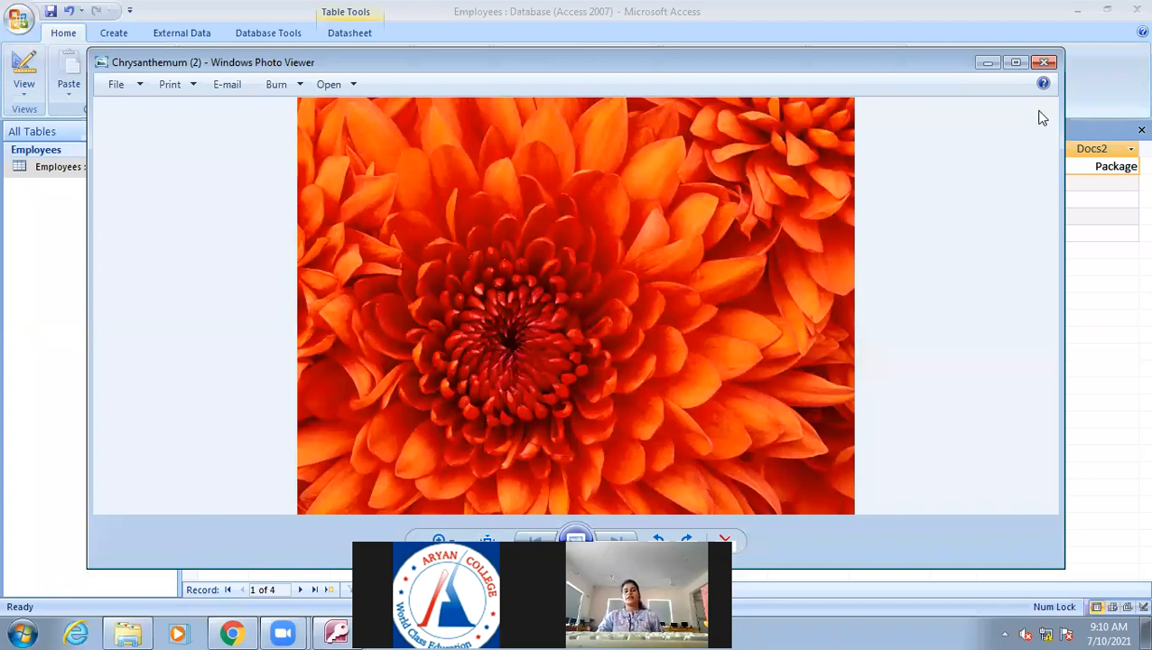
pyautogui.click(1043, 62)
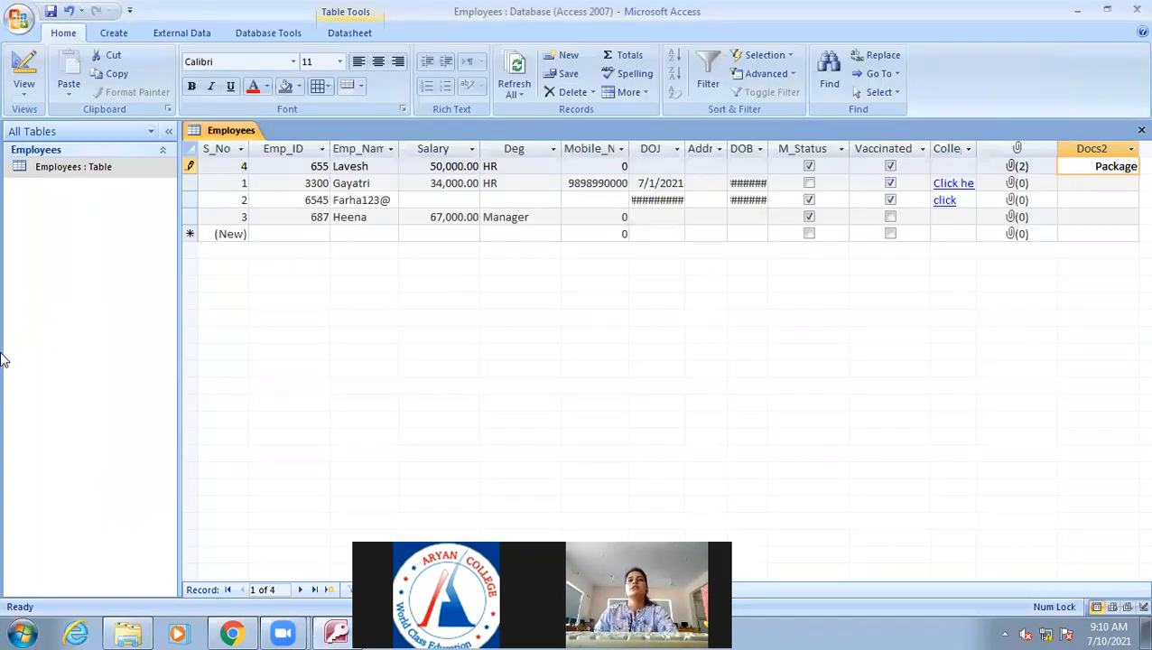
pyautogui.click(16, 70)
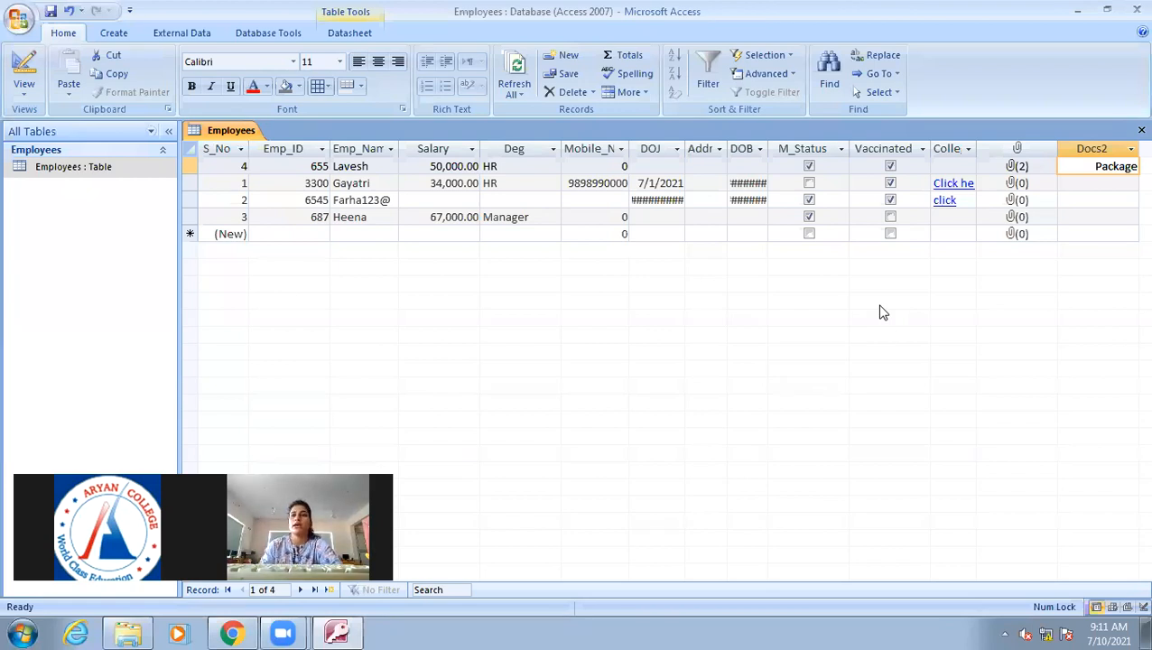
pyautogui.doubleClick(1132, 148)
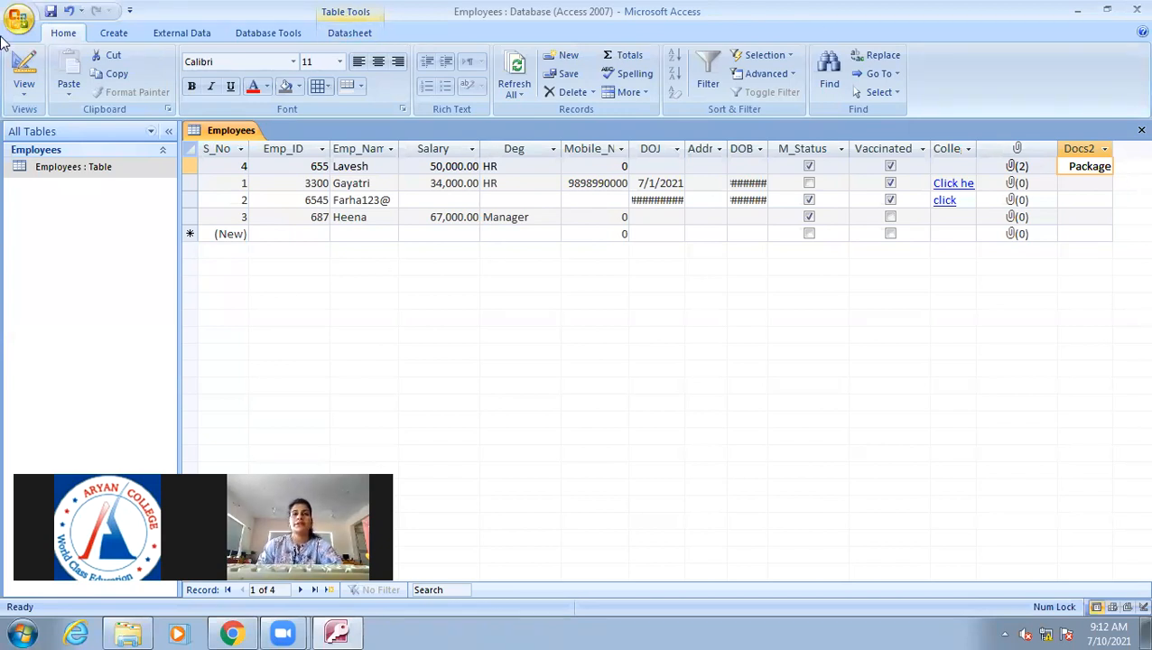
# Add a Dept field below Docs2 in the table design, using the Lookup Wizard with typed-in values.
pyautogui.click(24, 65)
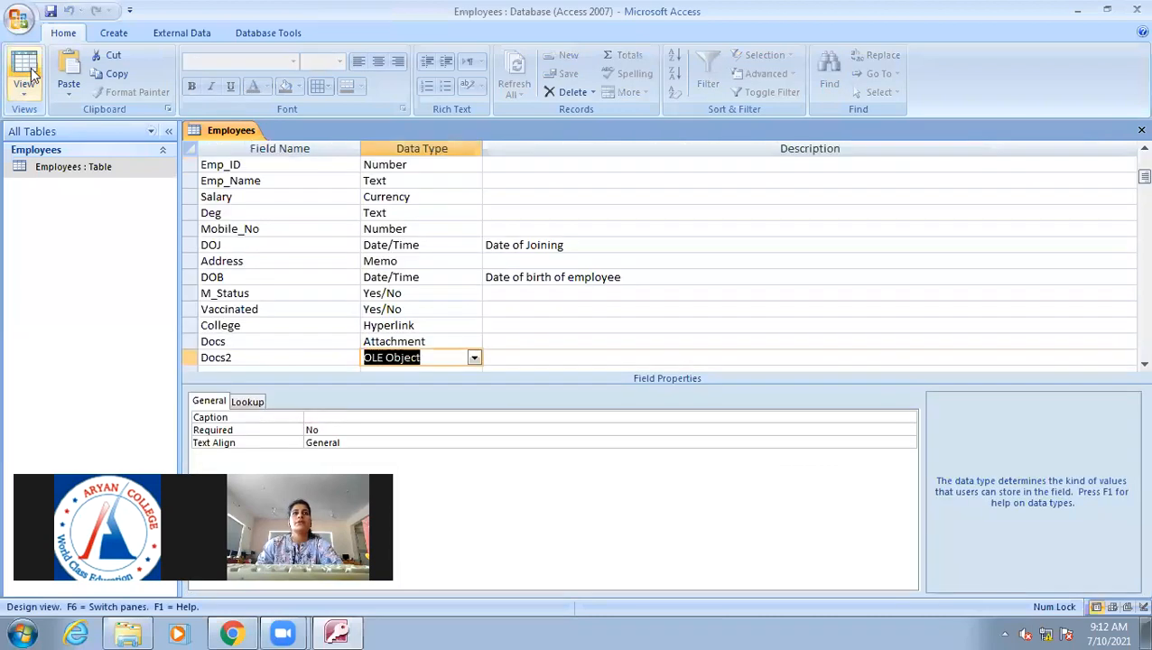
pyautogui.click(225, 365)
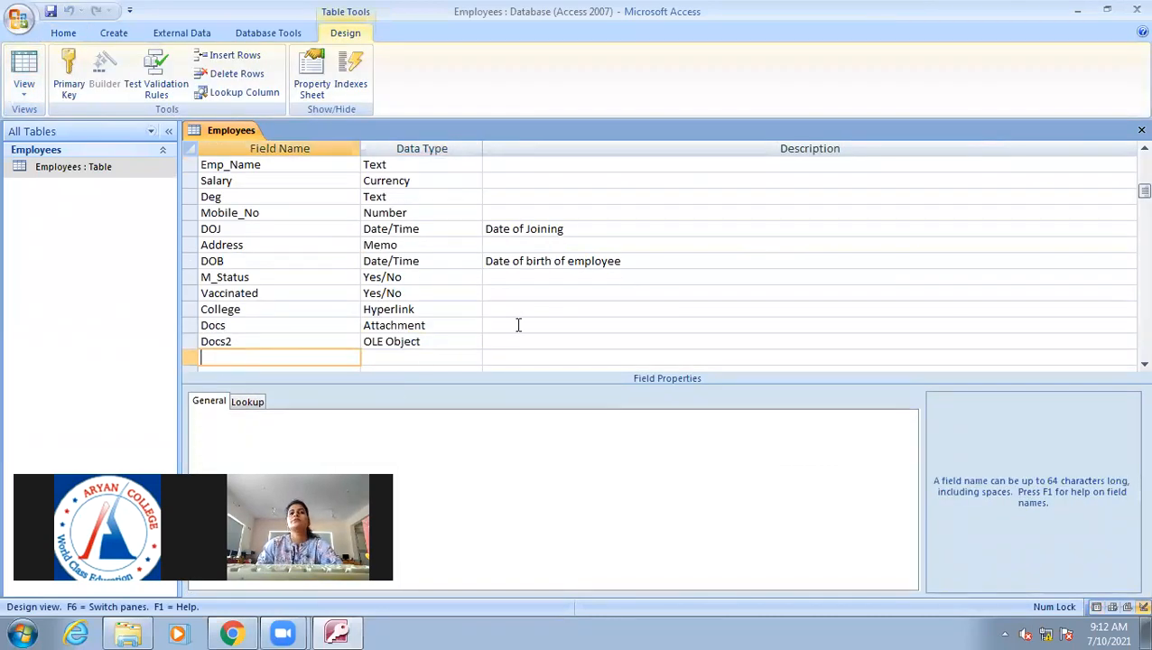
pyautogui.write('De')
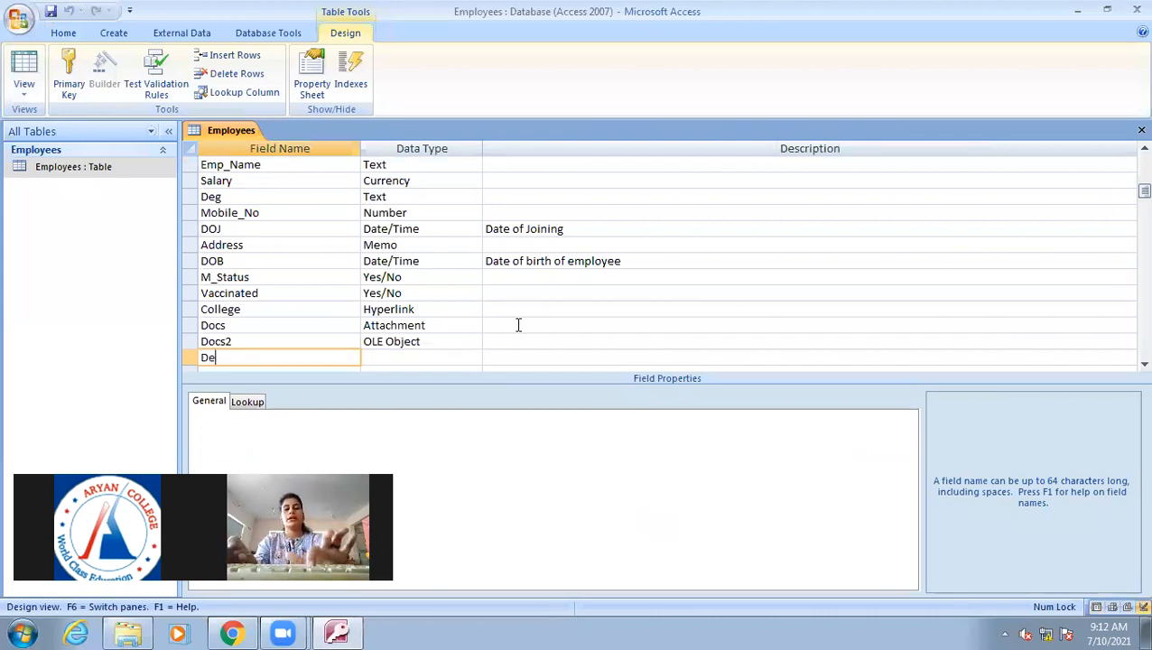
pyautogui.write('pt')
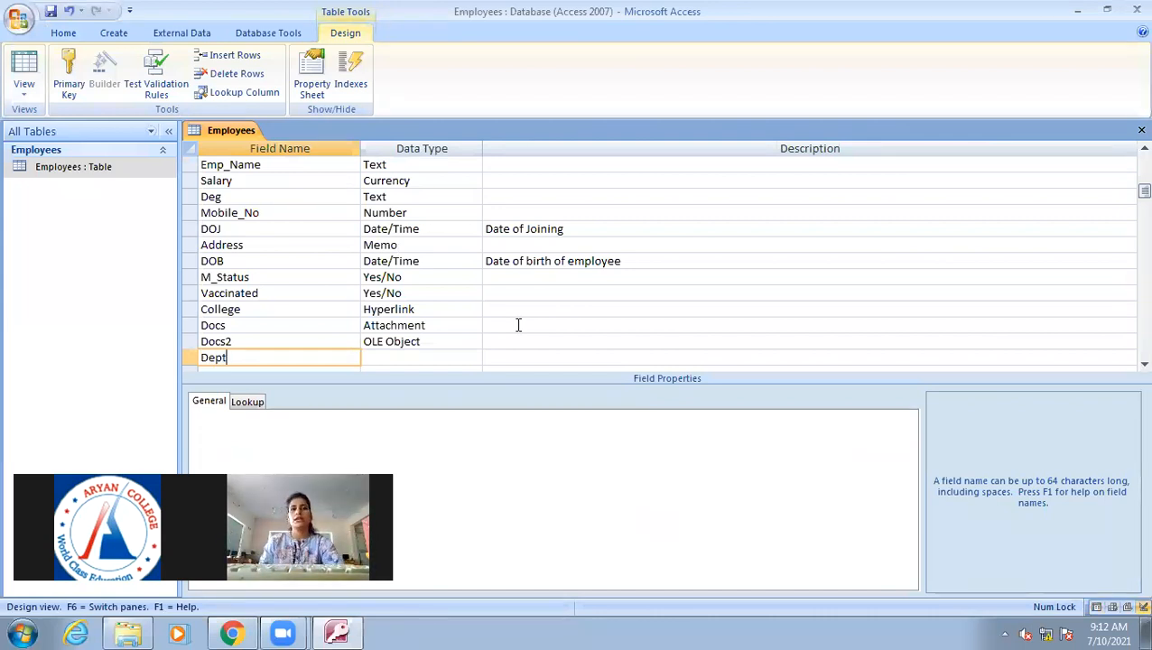
pyautogui.click(451, 357)
pyautogui.click(473, 358)
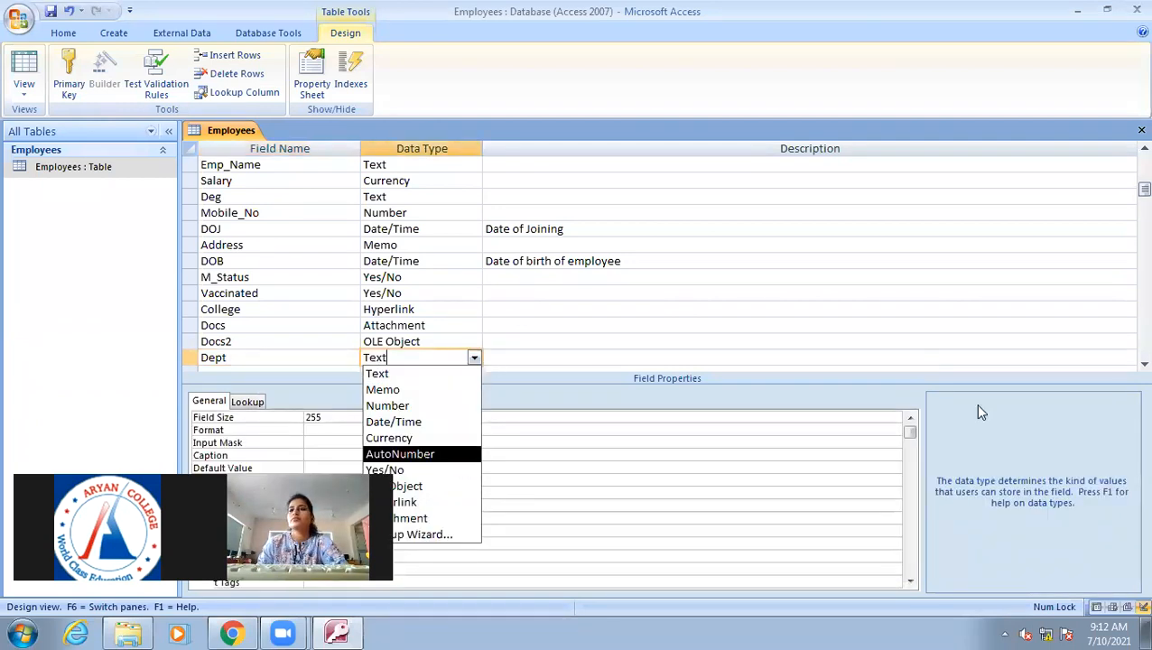
pyautogui.click(421, 534)
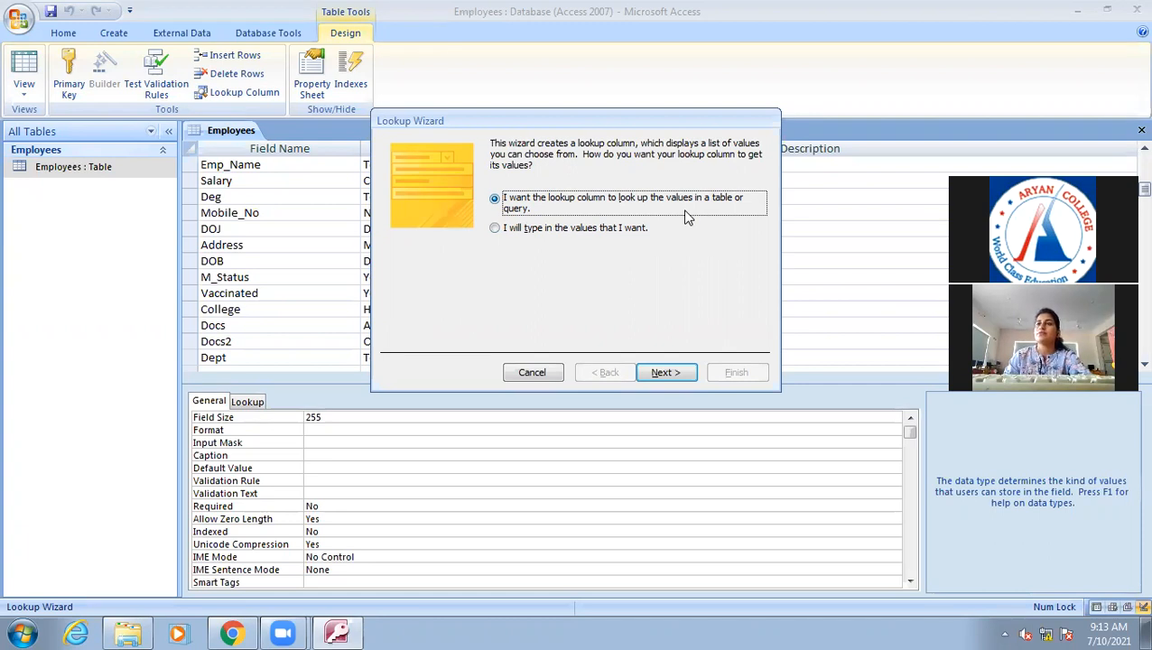
pyautogui.click(495, 229)
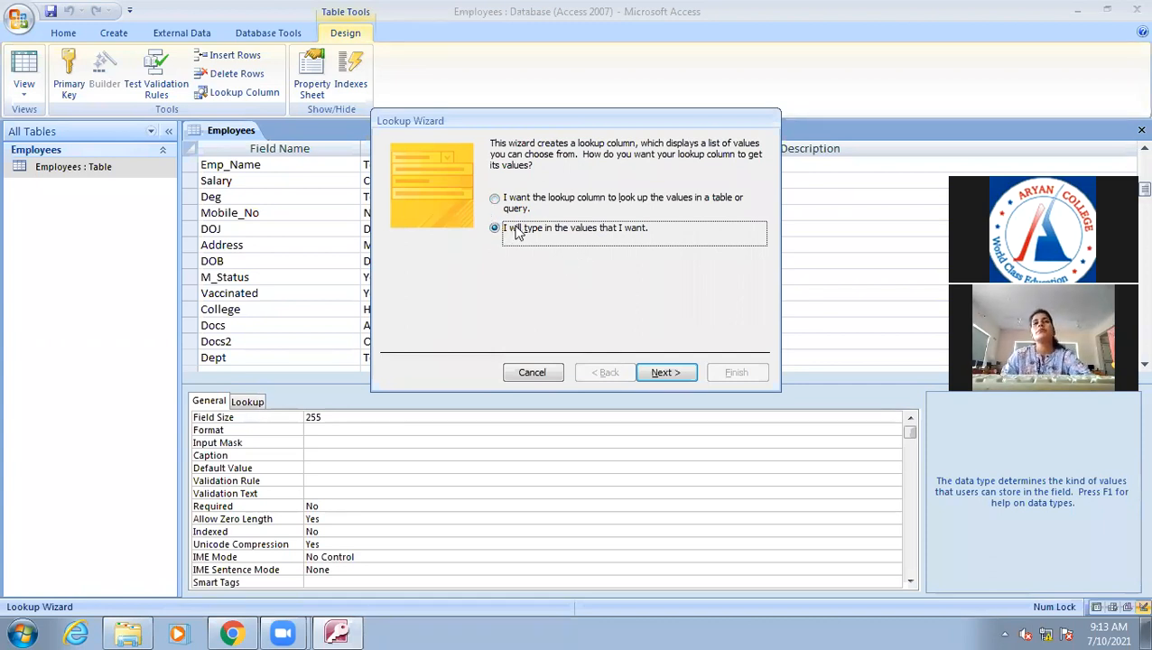
pyautogui.click(675, 373)
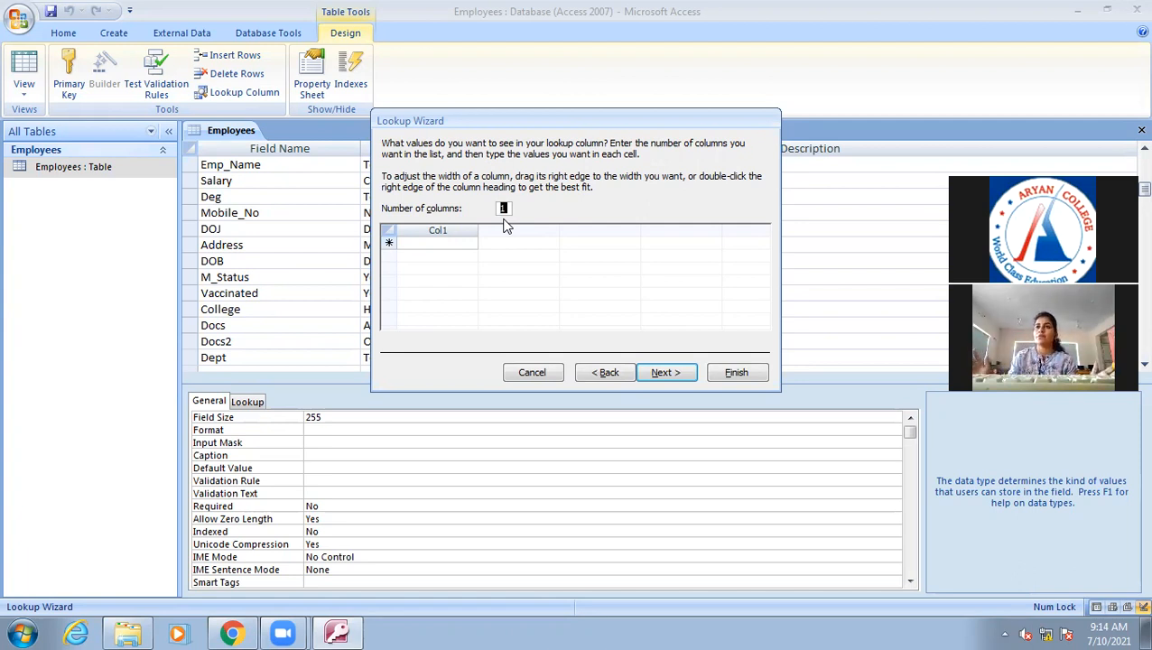
# Enter HR, Marketing, Sales and Production as the values of the single lookup column.
pyautogui.click(447, 241)
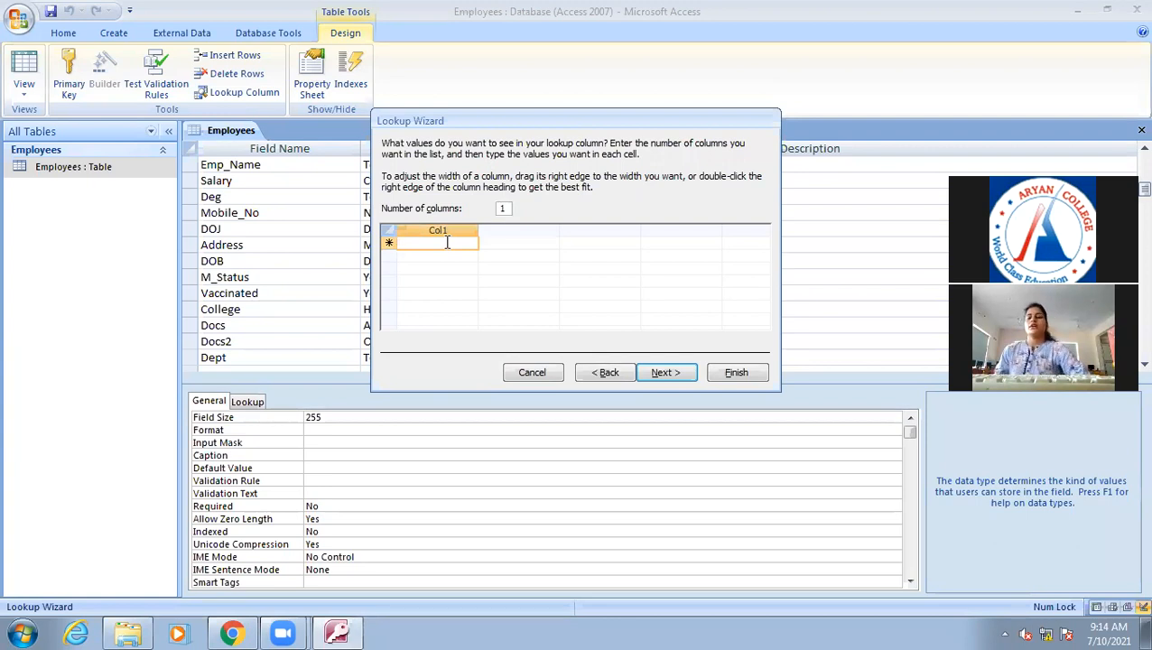
pyautogui.write('HR')
pyautogui.press('Return')
pyautogui.write('M')
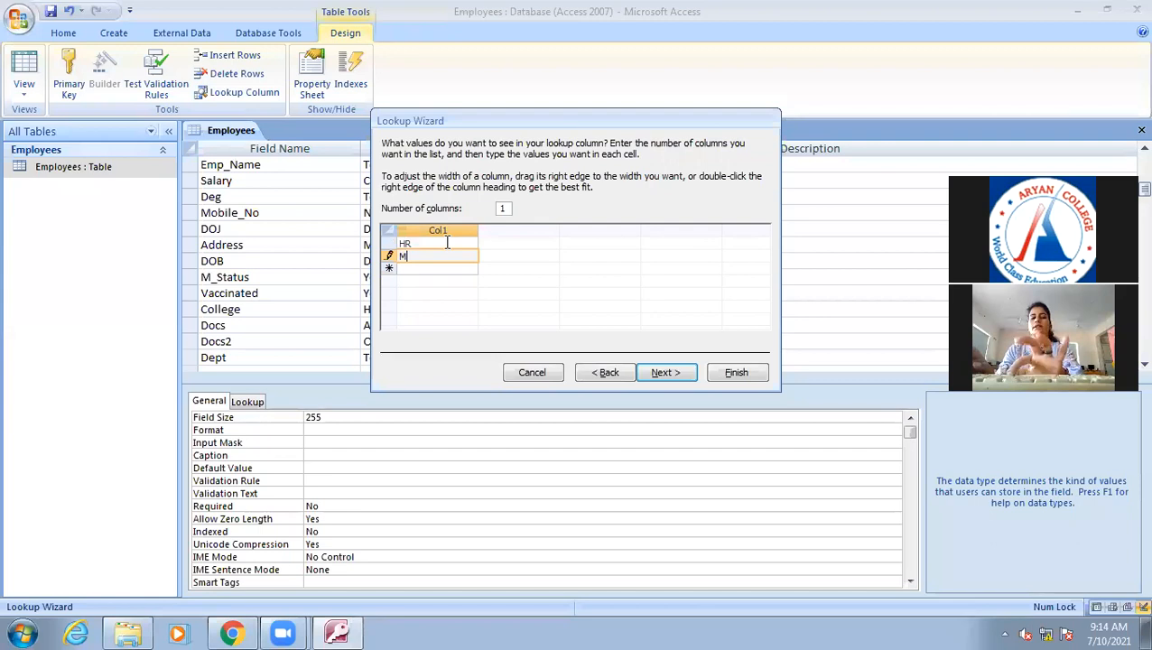
pyautogui.write('arketing')
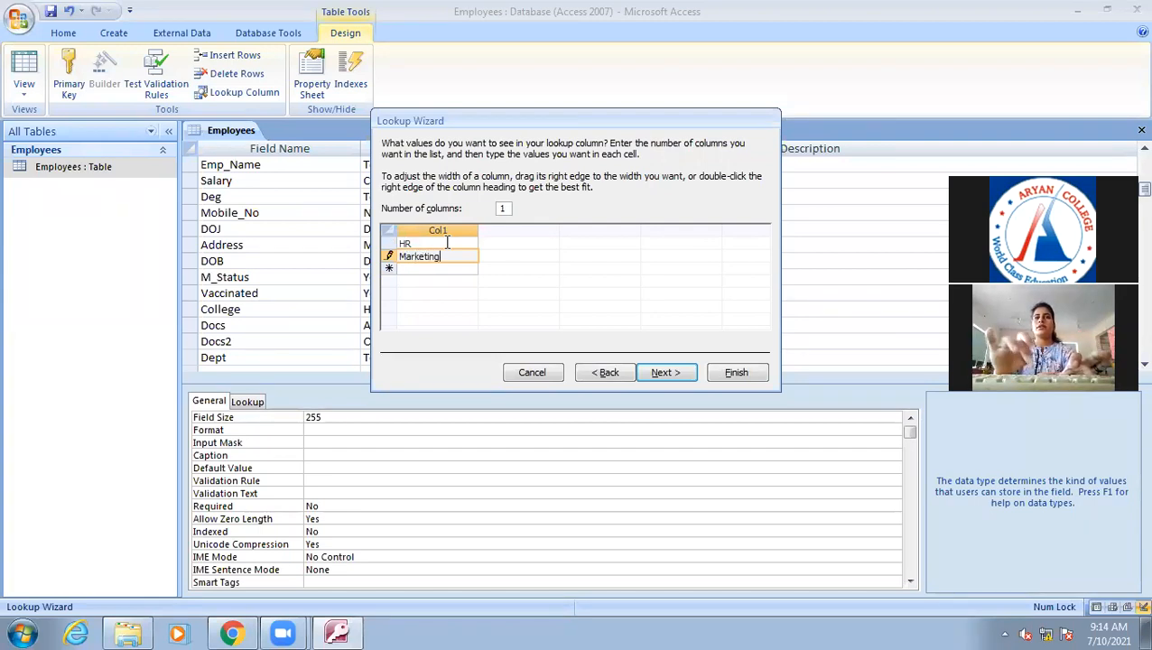
pyautogui.press('Return')
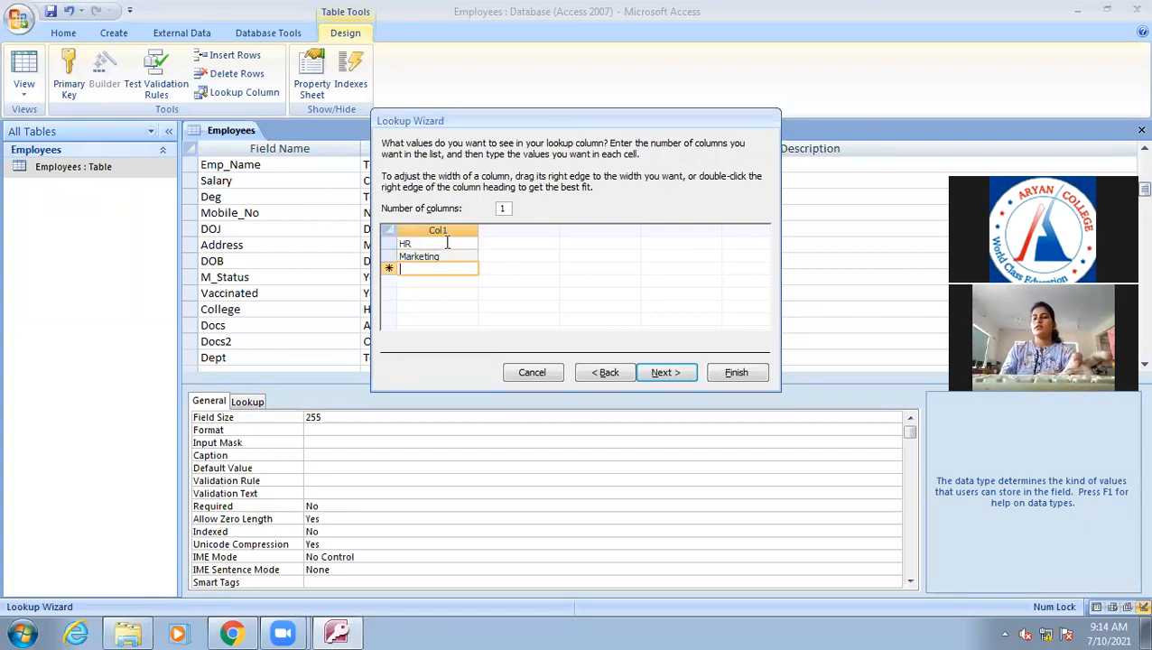
pyautogui.write('Sales')
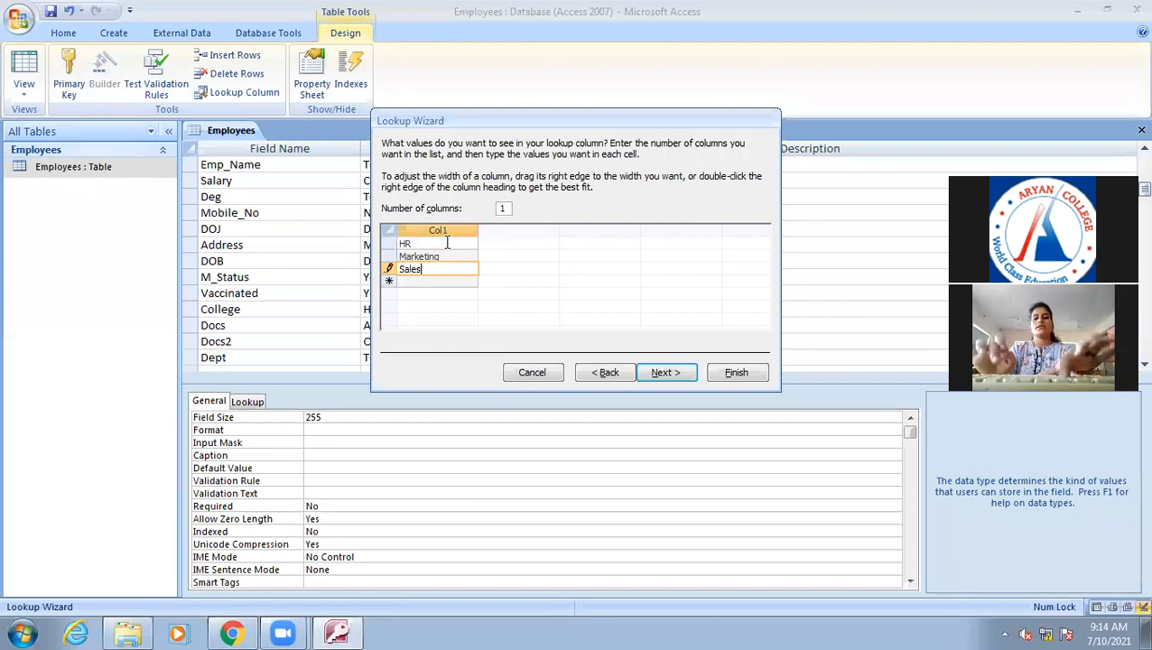
pyautogui.press('Return')
pyautogui.write('P')
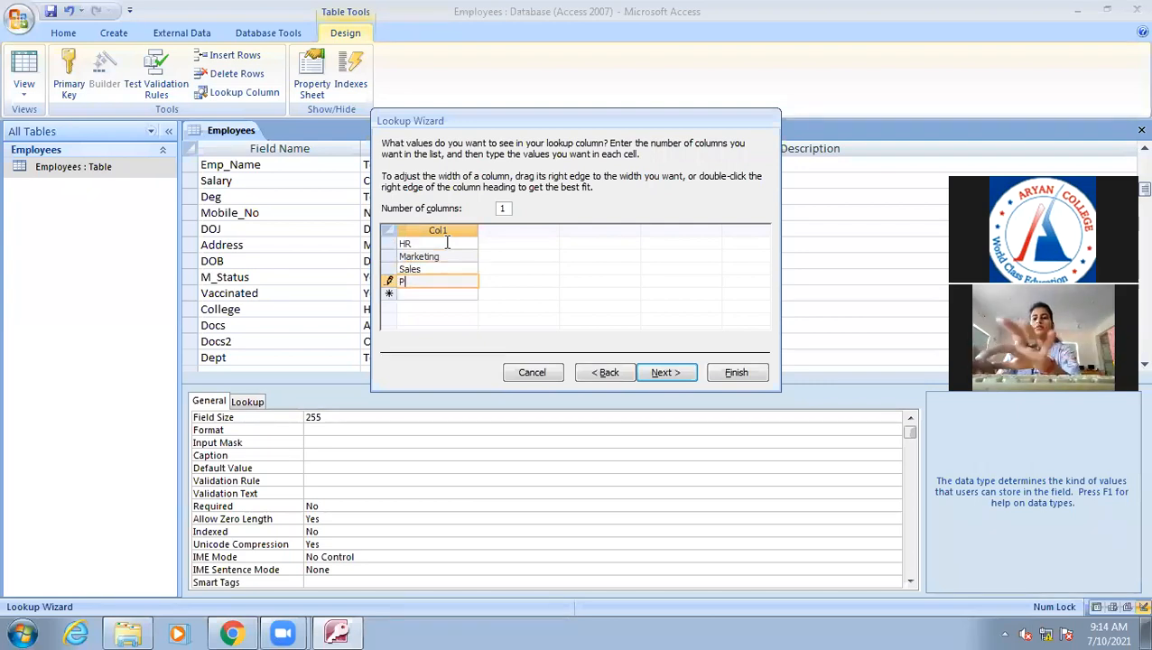
pyautogui.write('rodu')
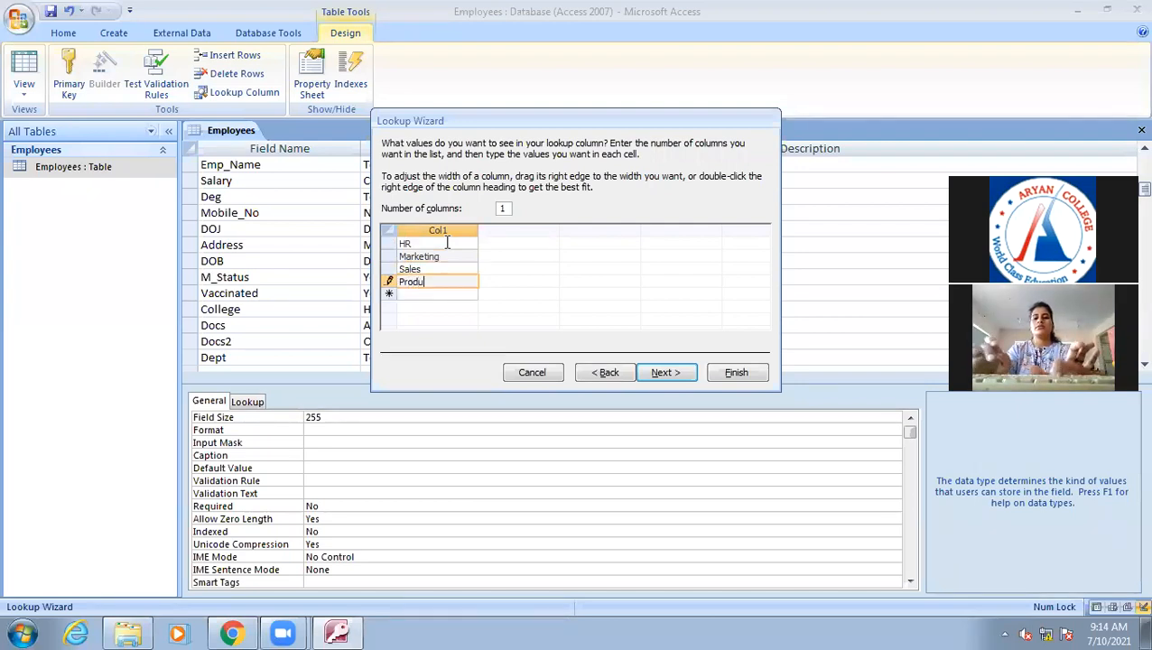
pyautogui.write('ction')
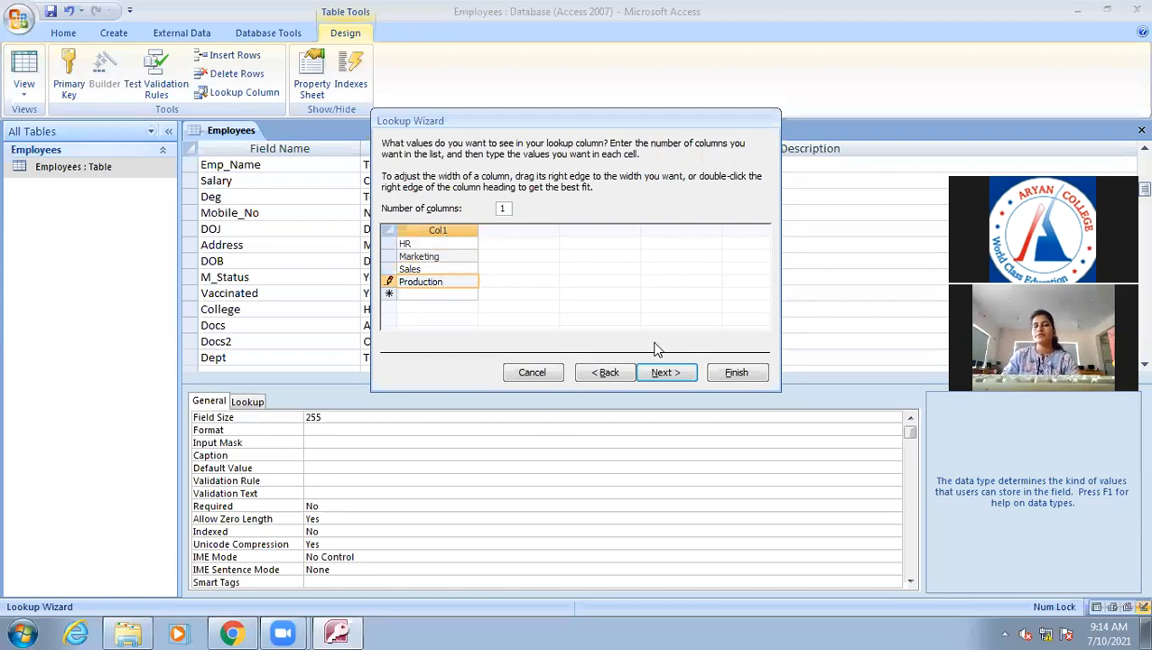
# Finish the lookup with the label Dept and single values only, and save the table while switching to the datasheet.
pyautogui.click(664, 372)
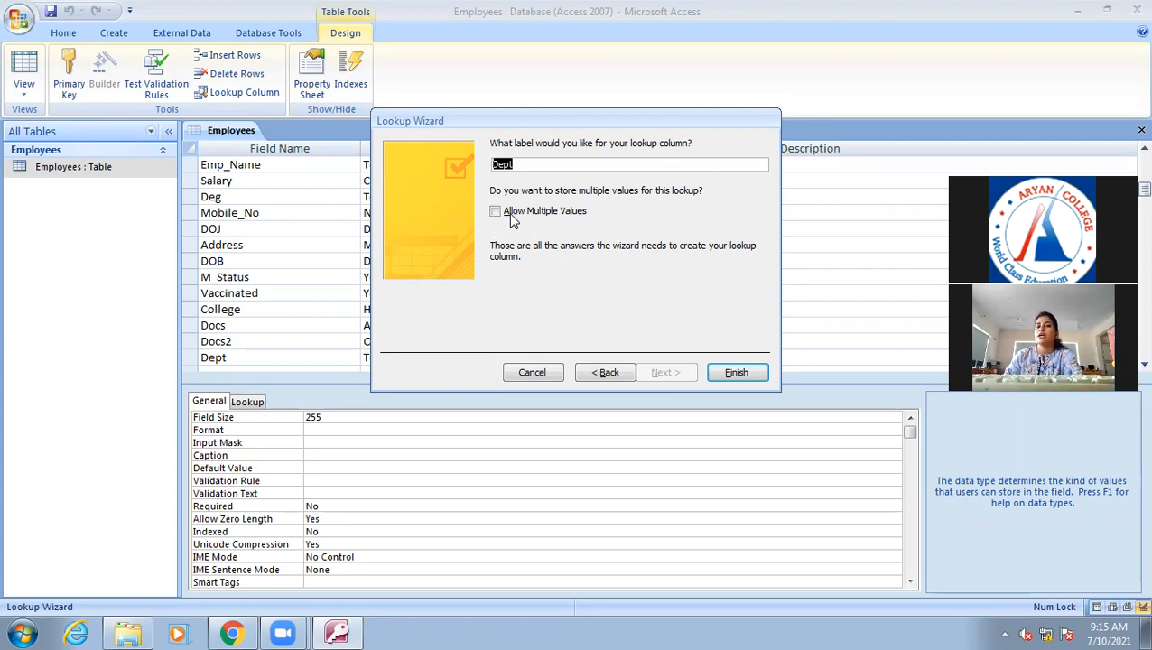
pyautogui.click(736, 374)
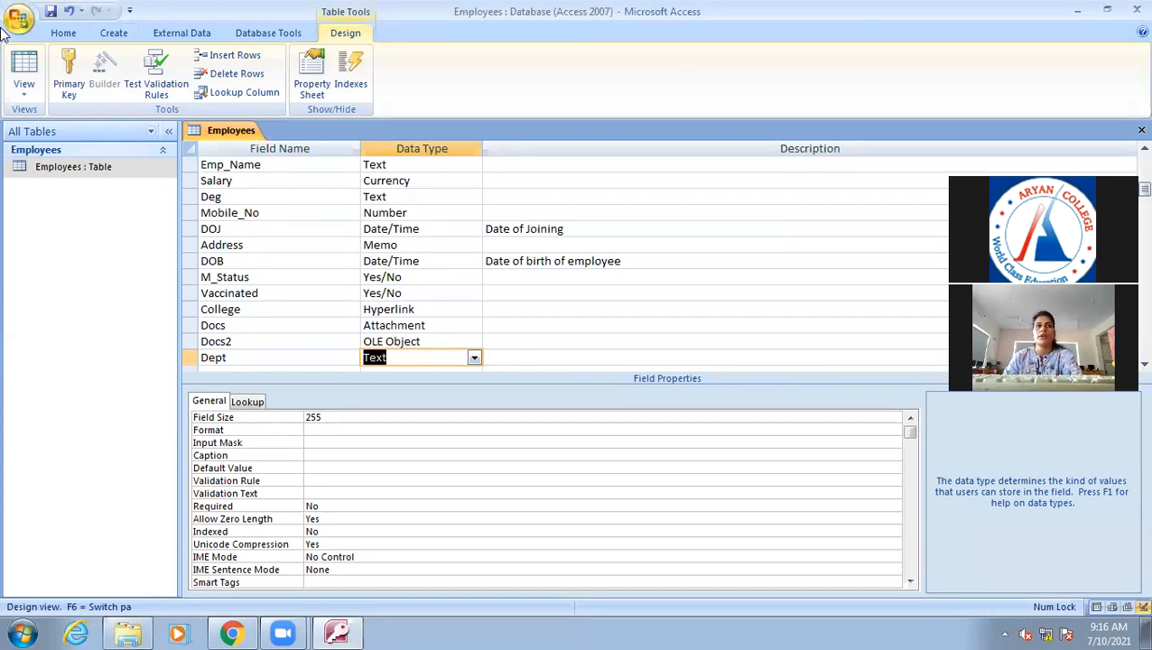
pyautogui.click(33, 73)
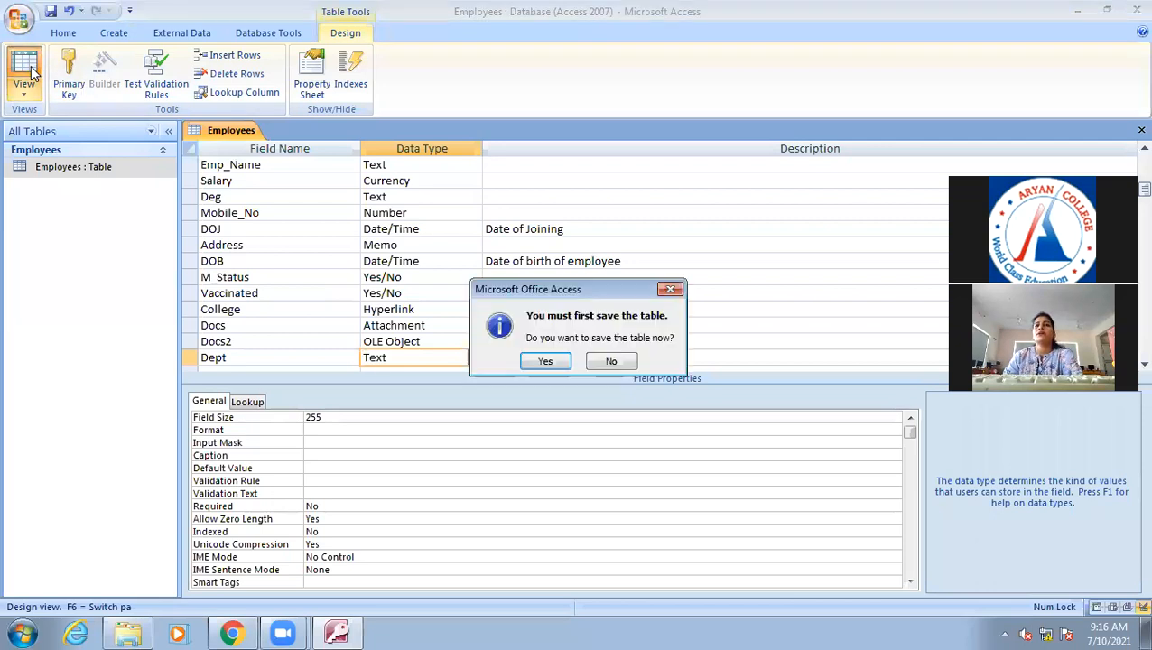
pyautogui.press('Return')
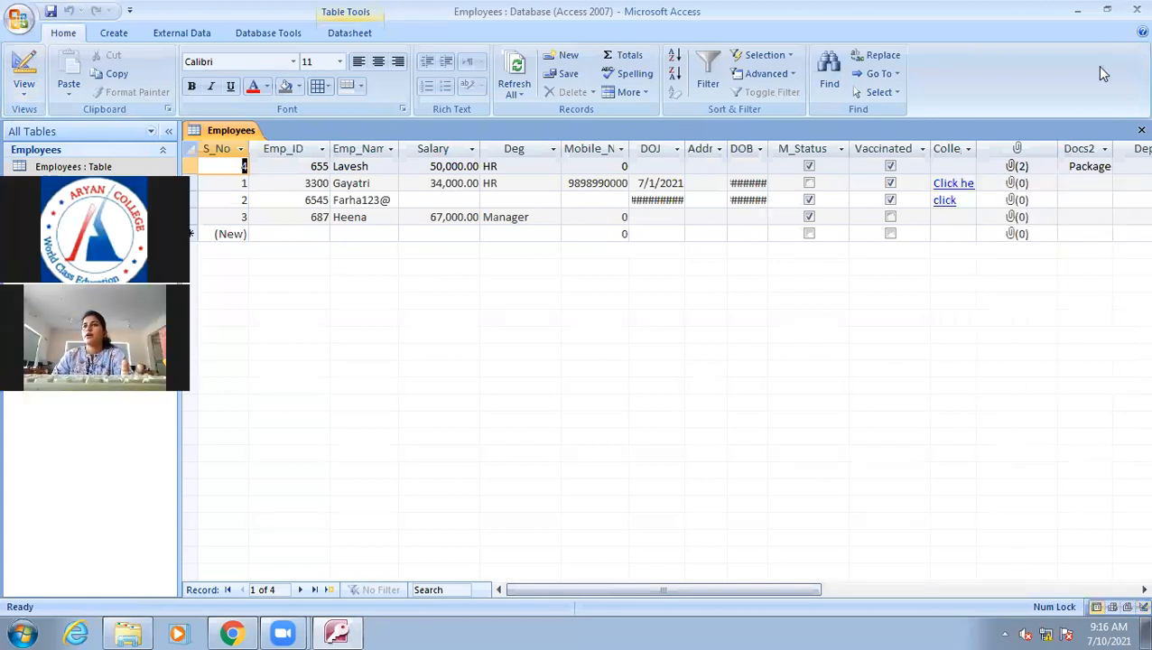
# Narrow the Docs2 and M_Status columns to bring Dept into view, and choose Marketing as the first record's Dept.
pyautogui.moveTo(1111, 148); pyautogui.dragTo(1071, 148)
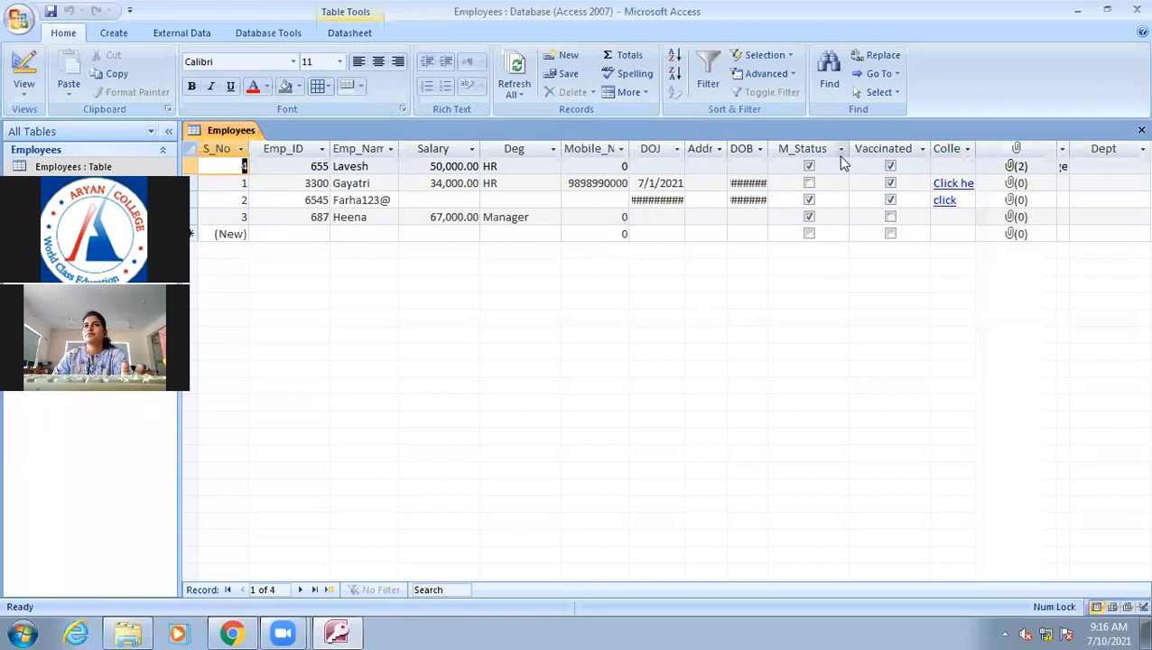
pyautogui.moveTo(849, 148); pyautogui.dragTo(831, 148)
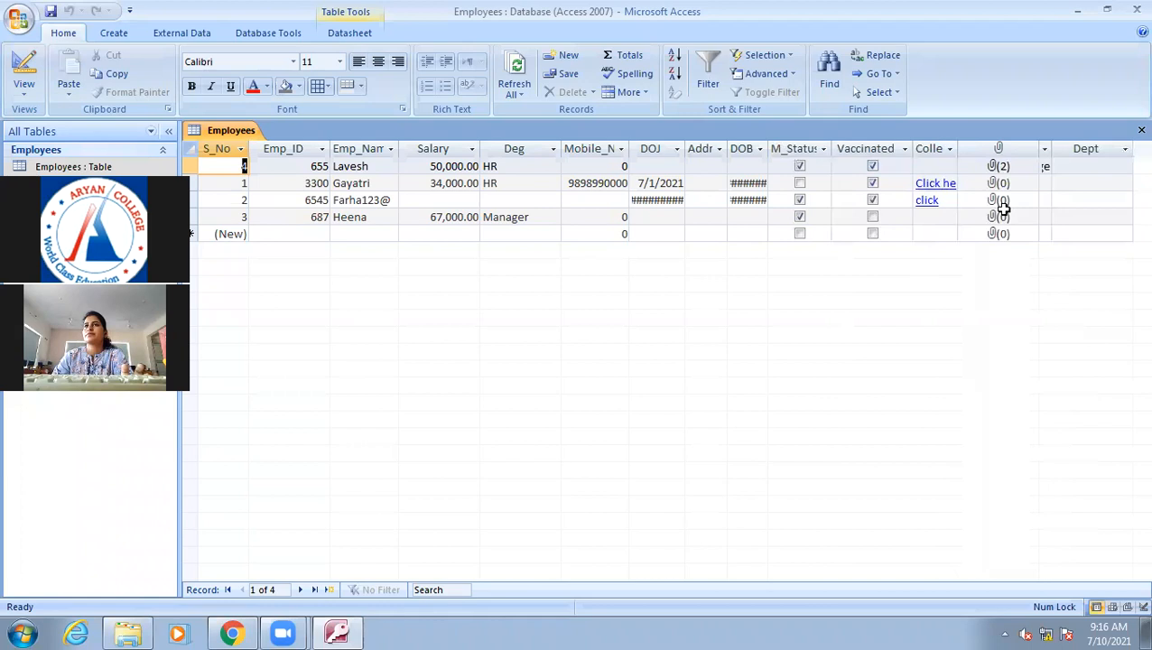
pyautogui.click(1092, 166)
pyautogui.click(1080, 183)
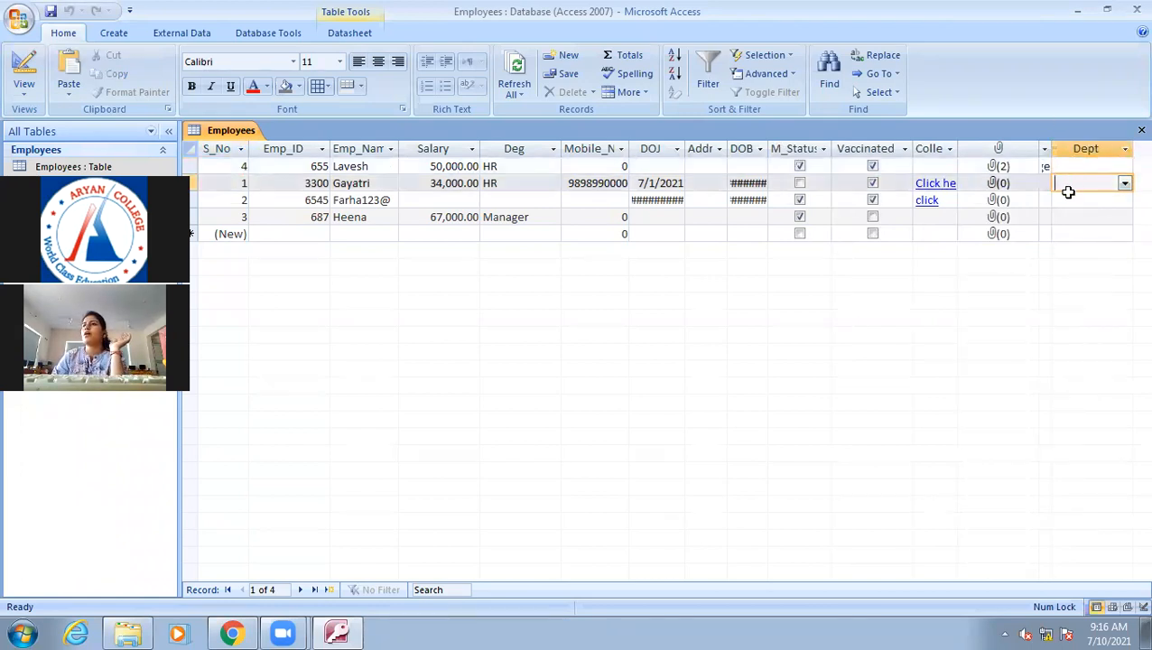
pyautogui.click(1066, 200)
pyautogui.click(1065, 216)
pyautogui.click(1073, 166)
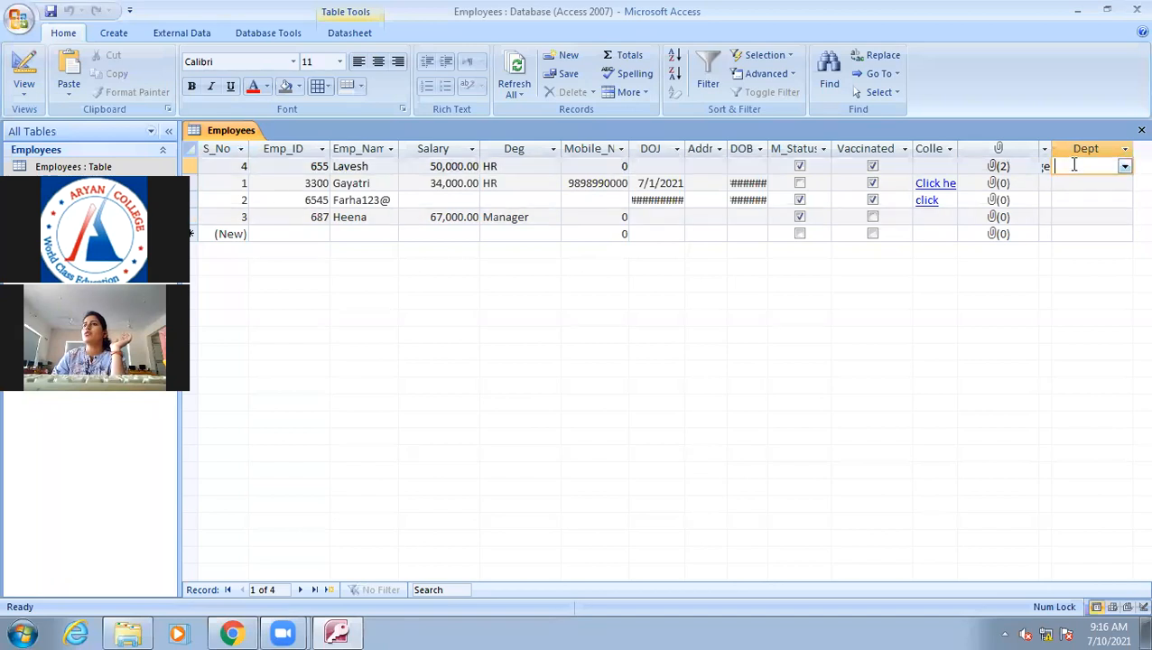
pyautogui.click(1124, 168)
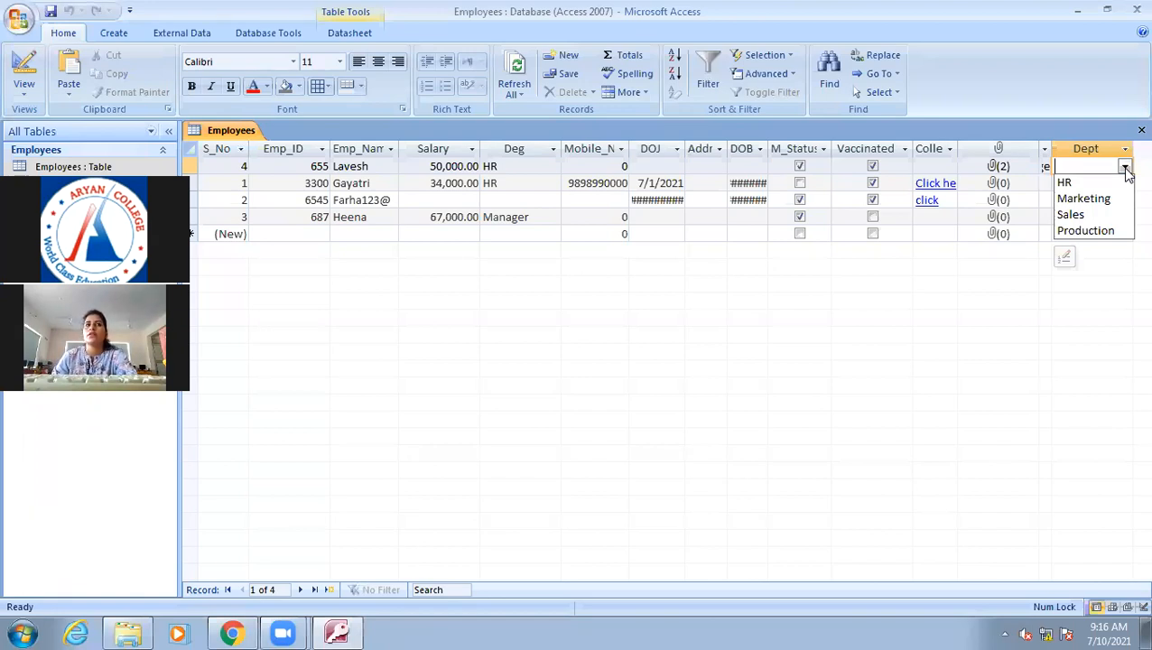
pyautogui.click(1086, 198)
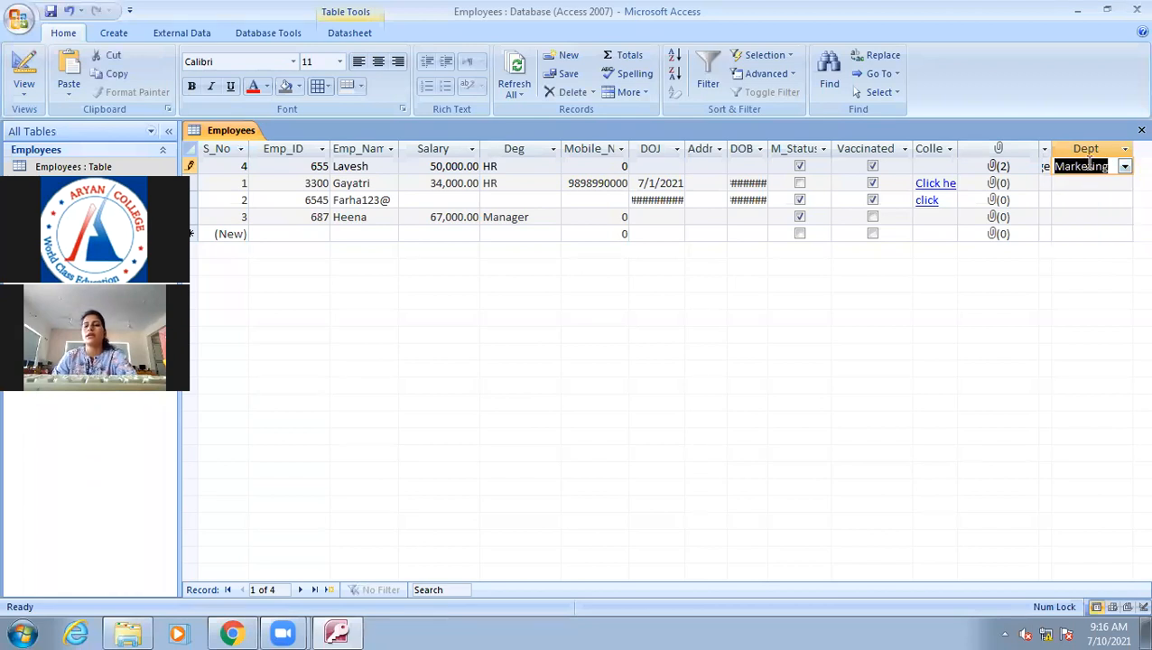
# Choose HR as the second record's Dept and Sales as the third record's Dept.
pyautogui.click(1090, 181)
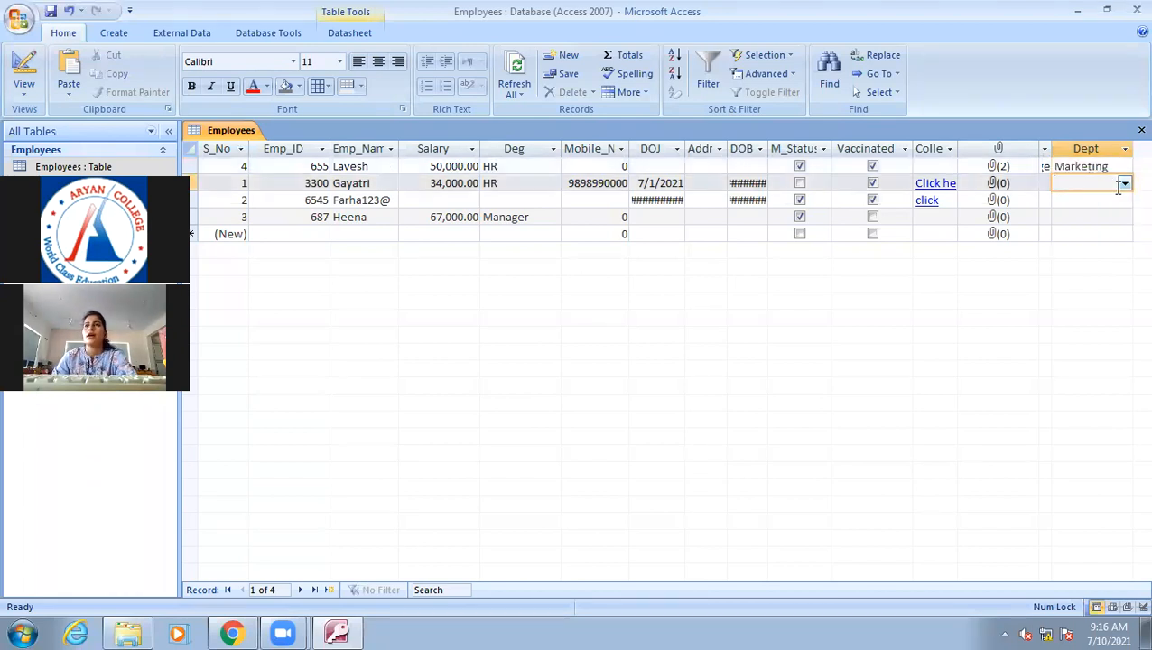
pyautogui.click(1125, 183)
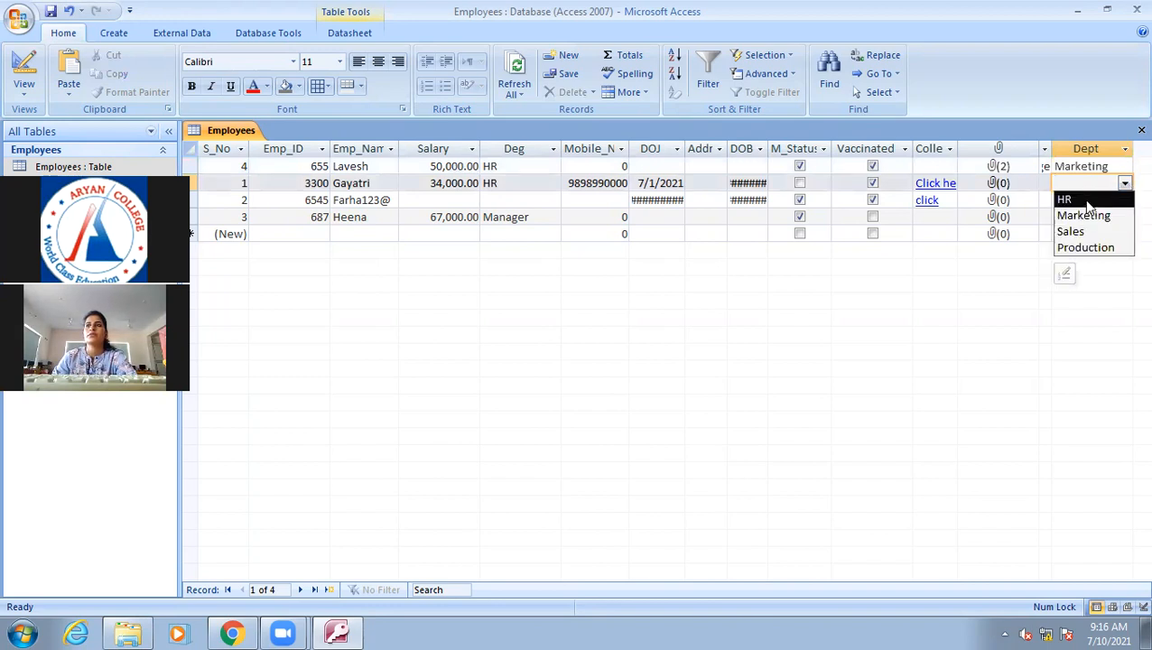
pyautogui.click(1088, 200)
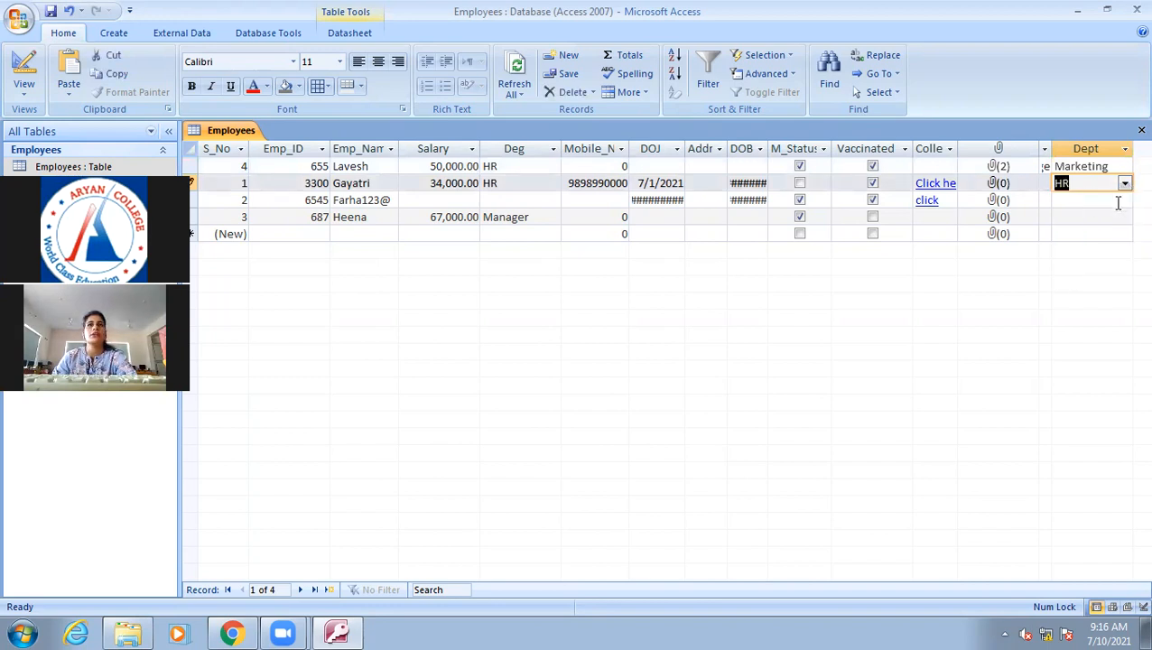
pyautogui.click(1076, 200)
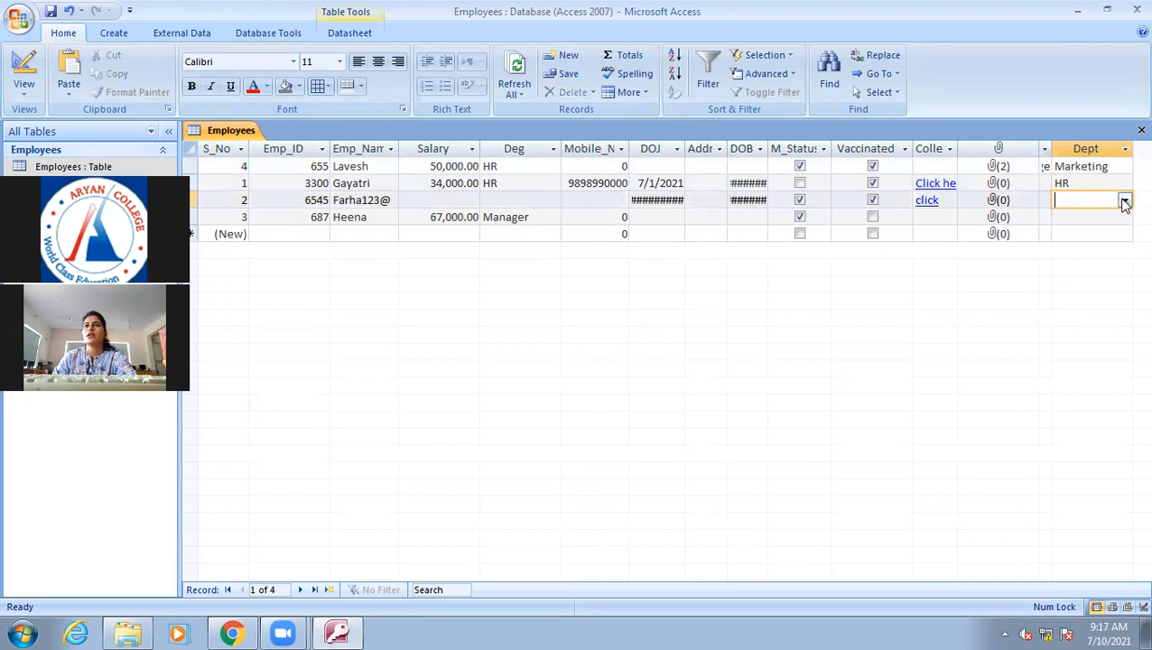
pyautogui.click(1124, 200)
pyautogui.click(1106, 250)
# Try Production, Sales, Marketing and Sales in turn as the fourth record's Dept, and finally set it to Marketing.
pyautogui.click(1119, 218)
pyautogui.click(1125, 219)
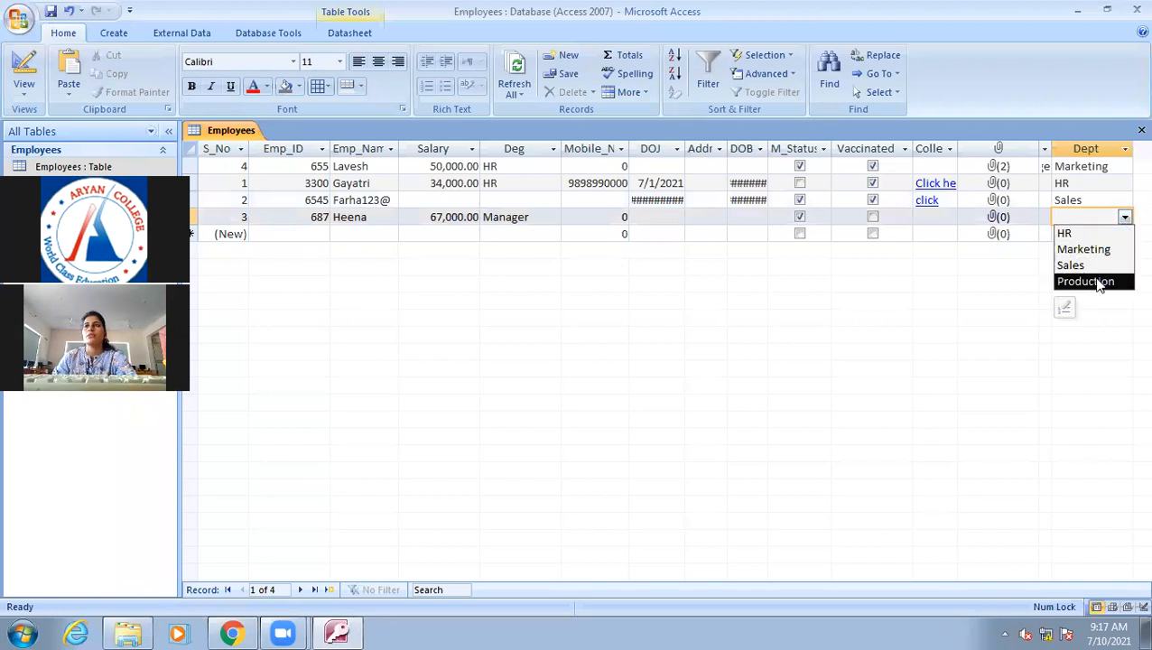
pyautogui.click(1065, 280)
pyautogui.click(1124, 219)
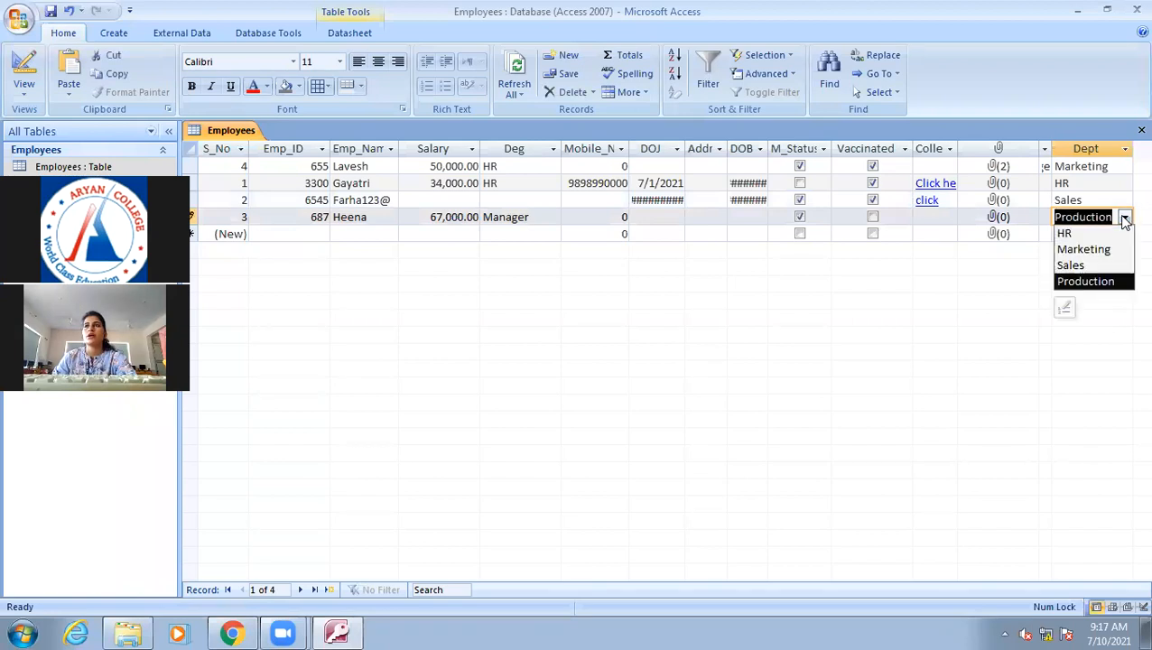
pyautogui.click(1078, 266)
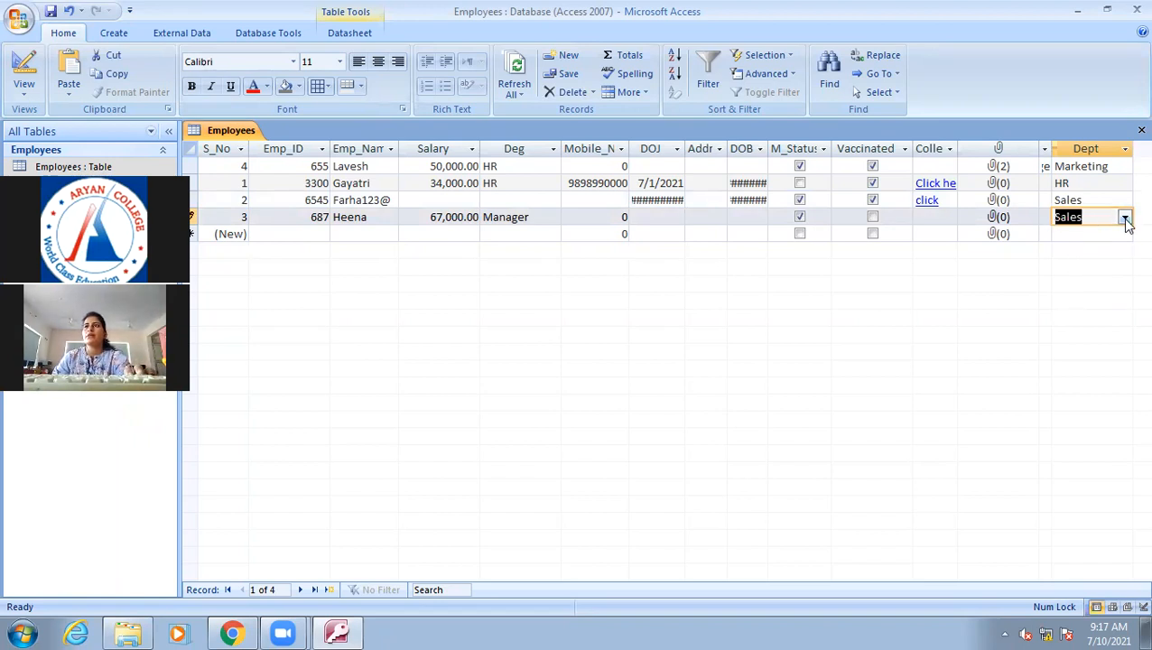
pyautogui.click(1125, 218)
pyautogui.click(1086, 249)
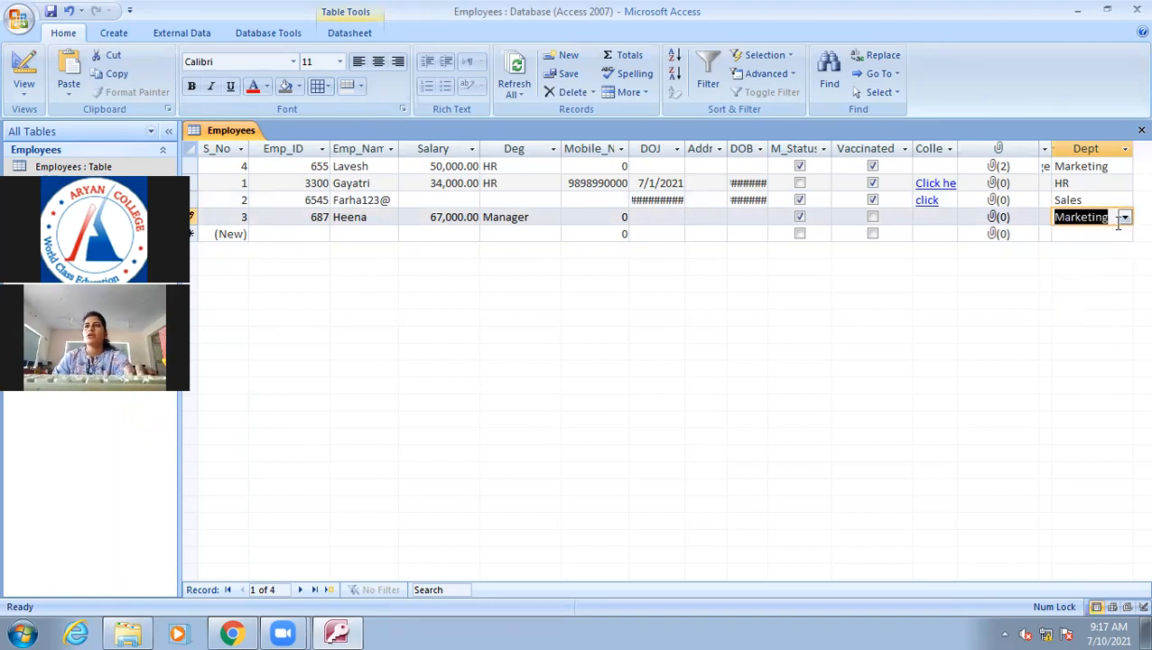
pyautogui.click(1124, 219)
pyautogui.click(1076, 264)
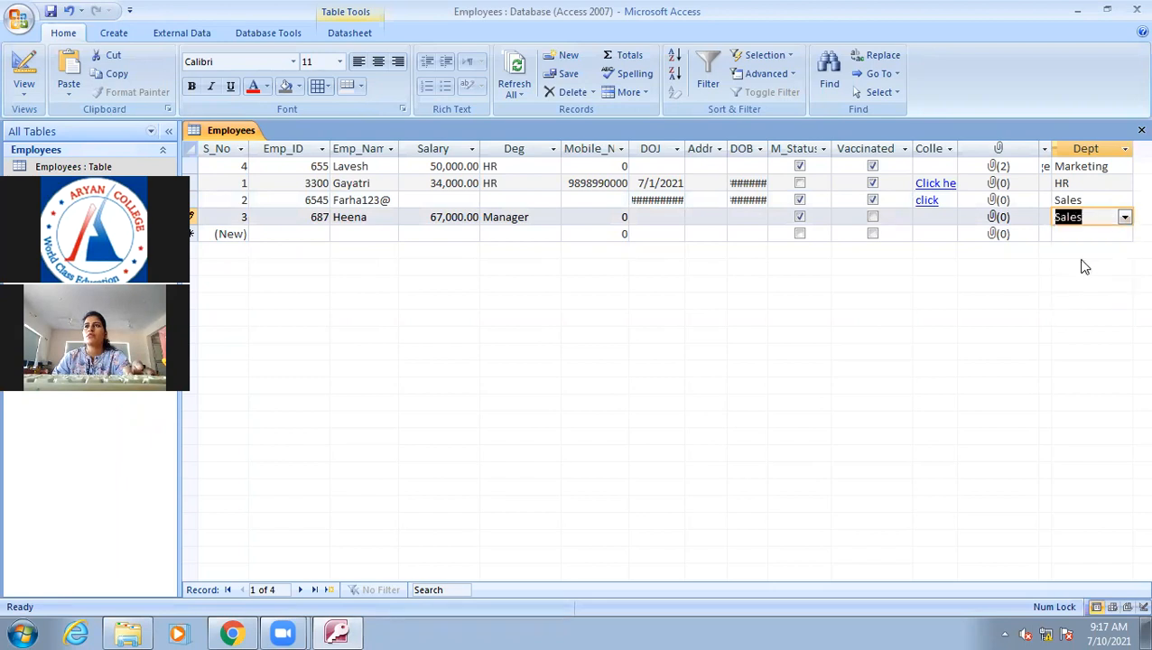
pyautogui.click(1125, 218)
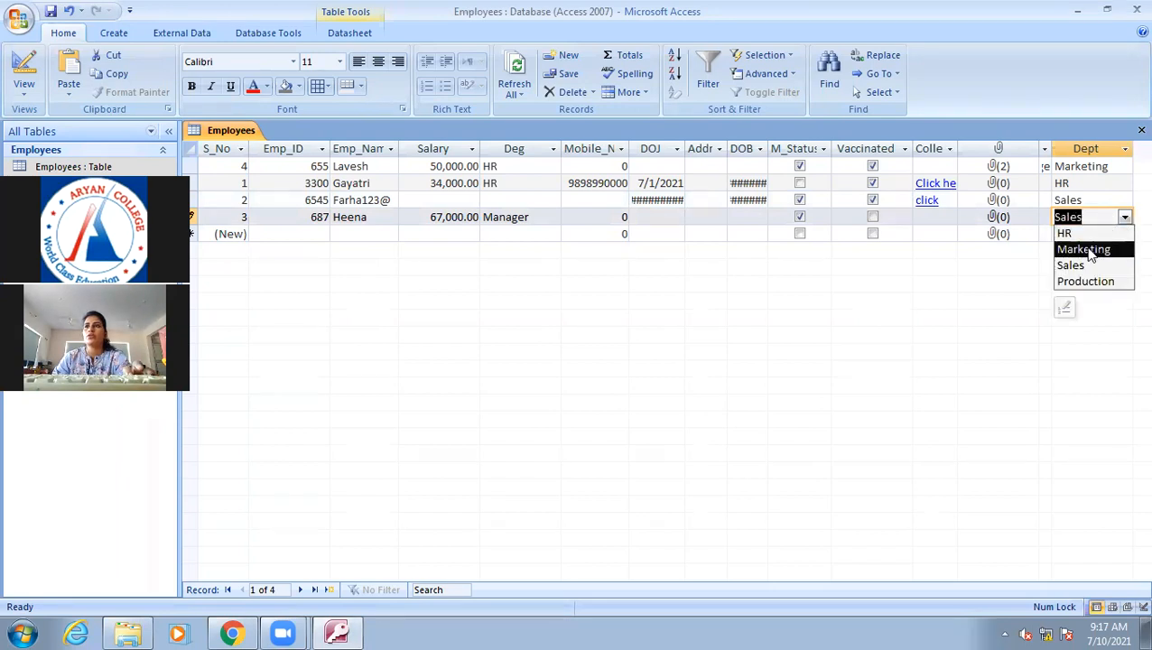
pyautogui.click(1087, 249)
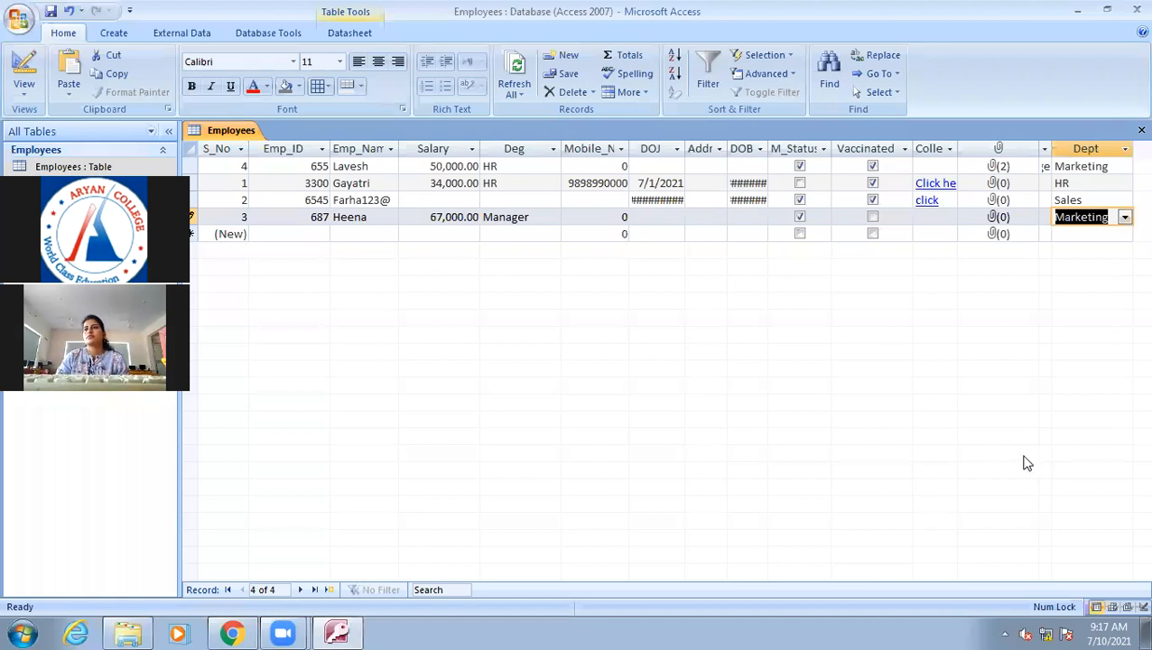
# Select the first record's Address cell, then return to the table design and examine the Emp_Name field's data type and field size.
pyautogui.click(357, 624)
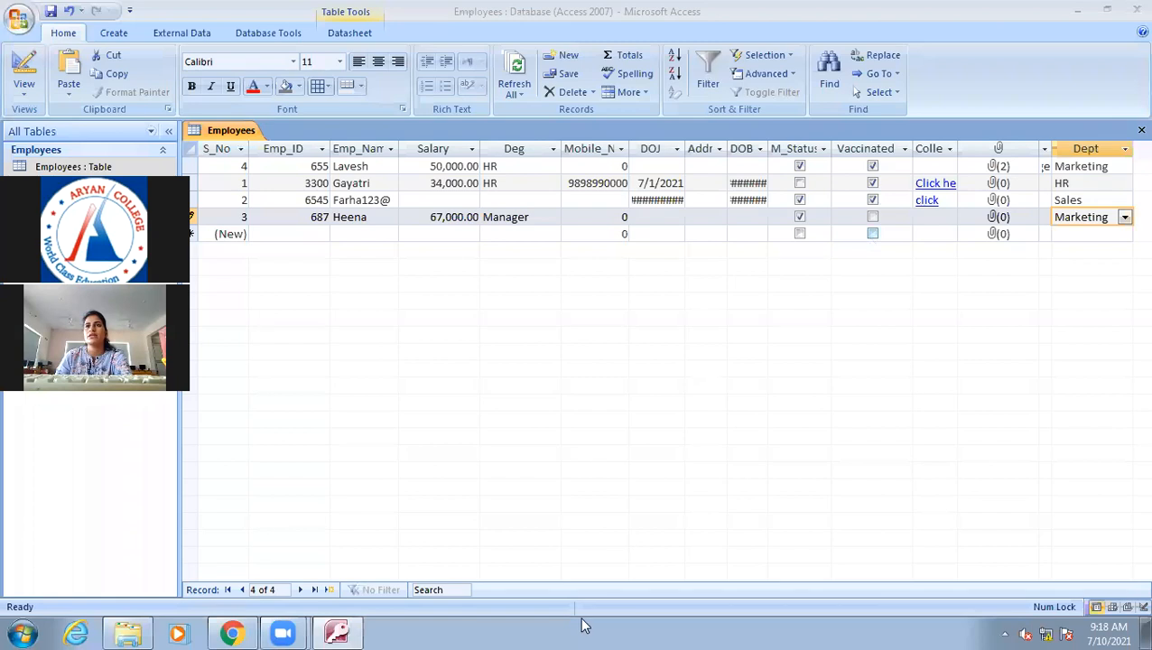
pyautogui.click(705, 149)
pyautogui.click(704, 166)
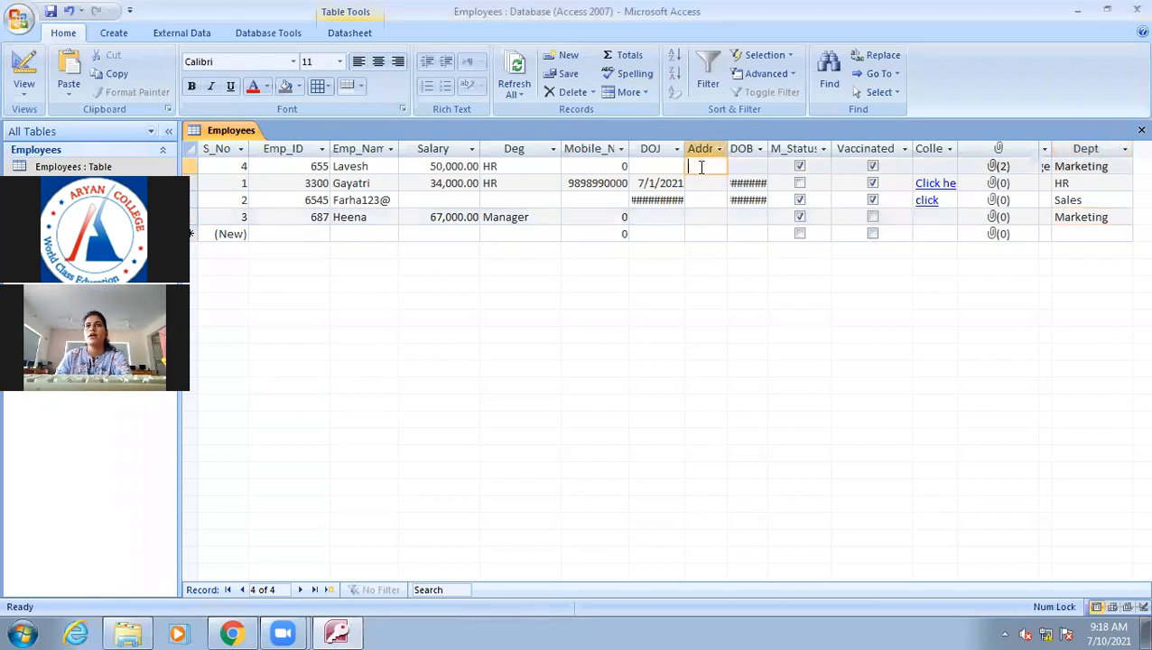
pyautogui.click(23, 69)
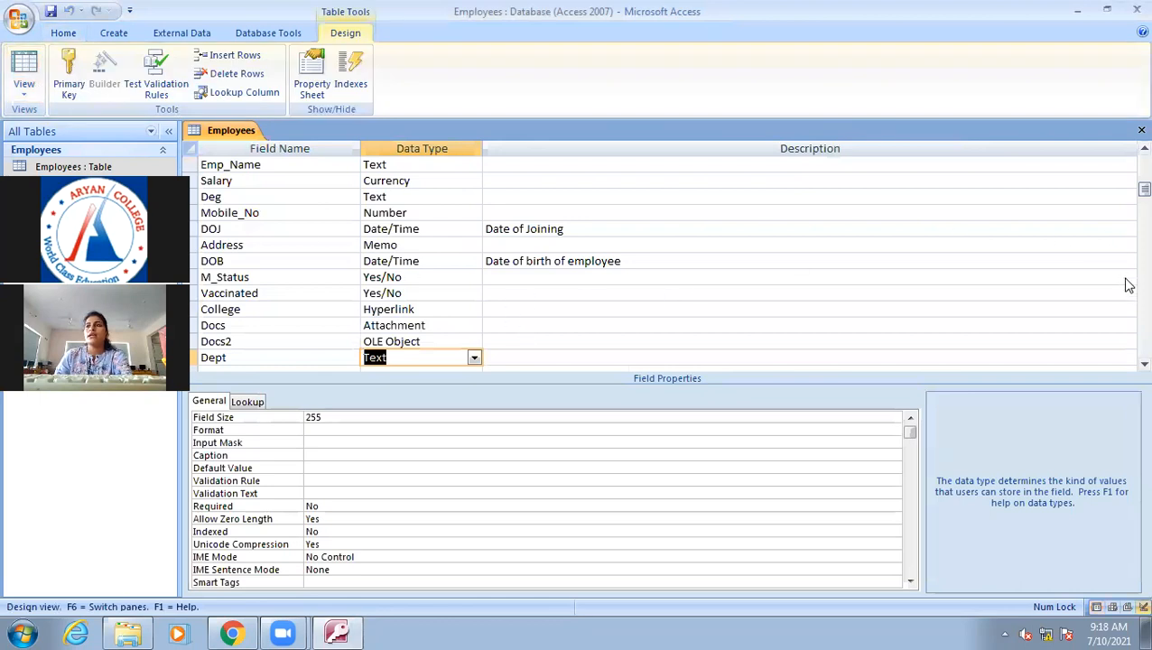
pyautogui.scroll(1, 1129, 170)
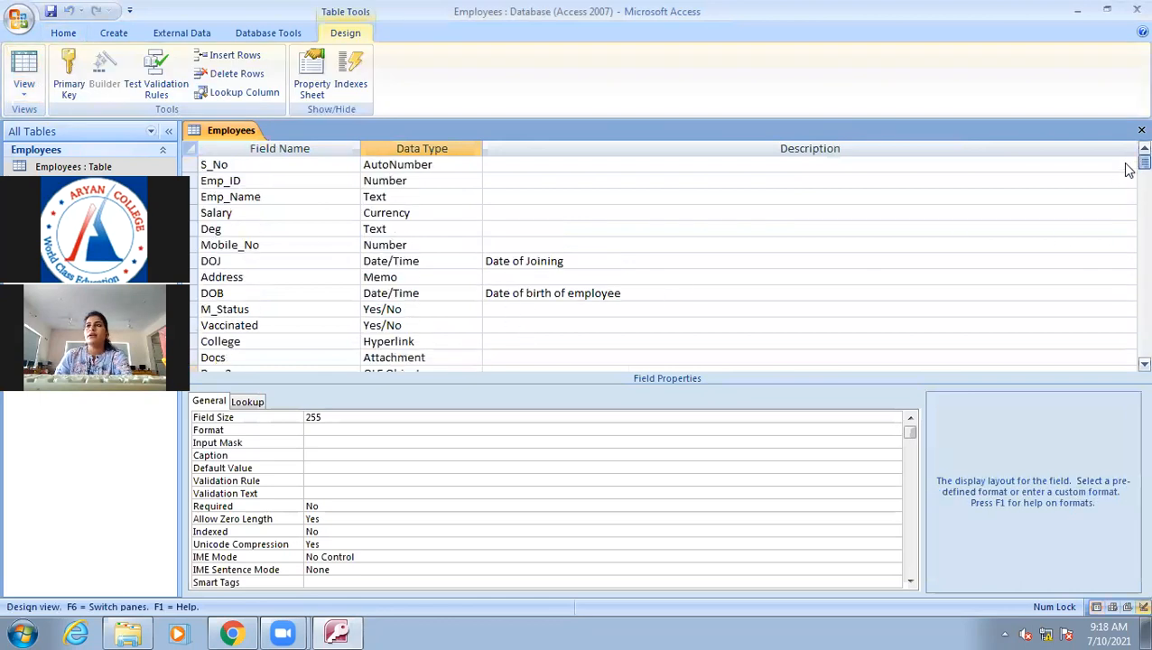
pyautogui.click(413, 198)
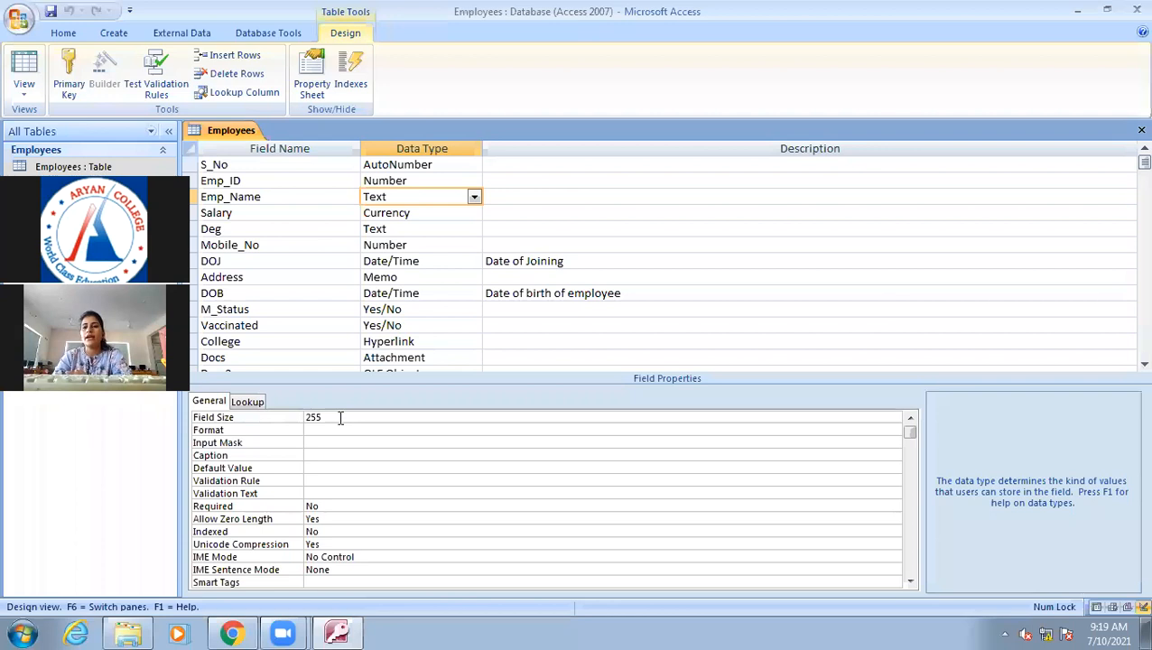
pyautogui.click(463, 619)
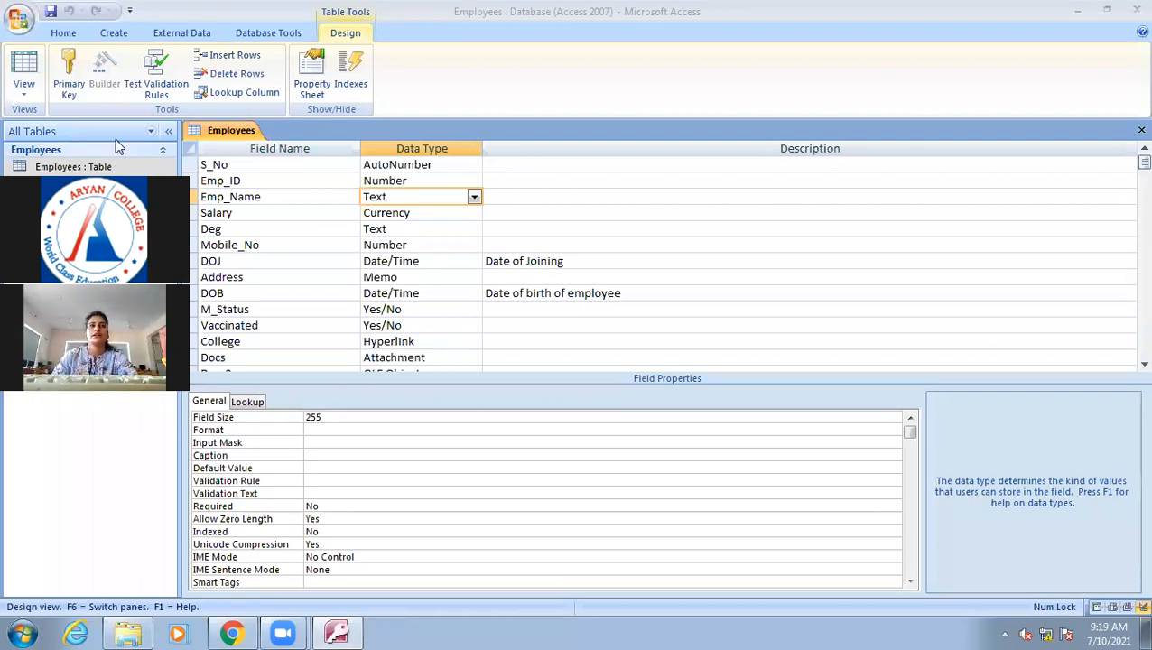
# Examine the list of data types available for the S_No field, and close it.
pyautogui.click(470, 164)
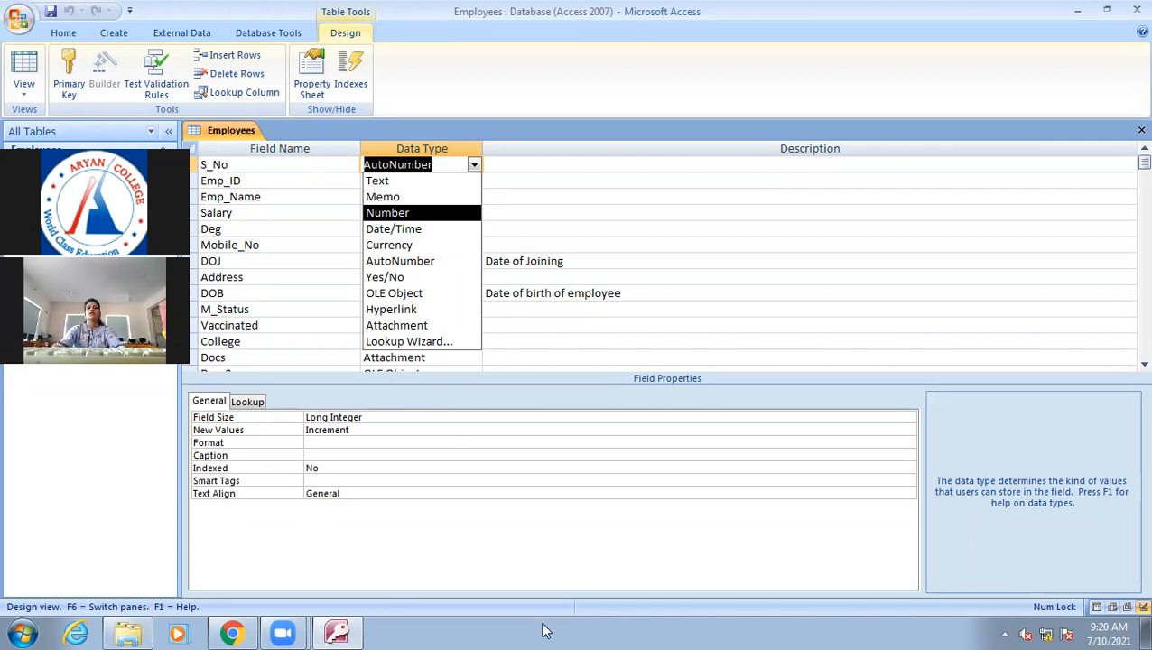
pyautogui.click(581, 216)
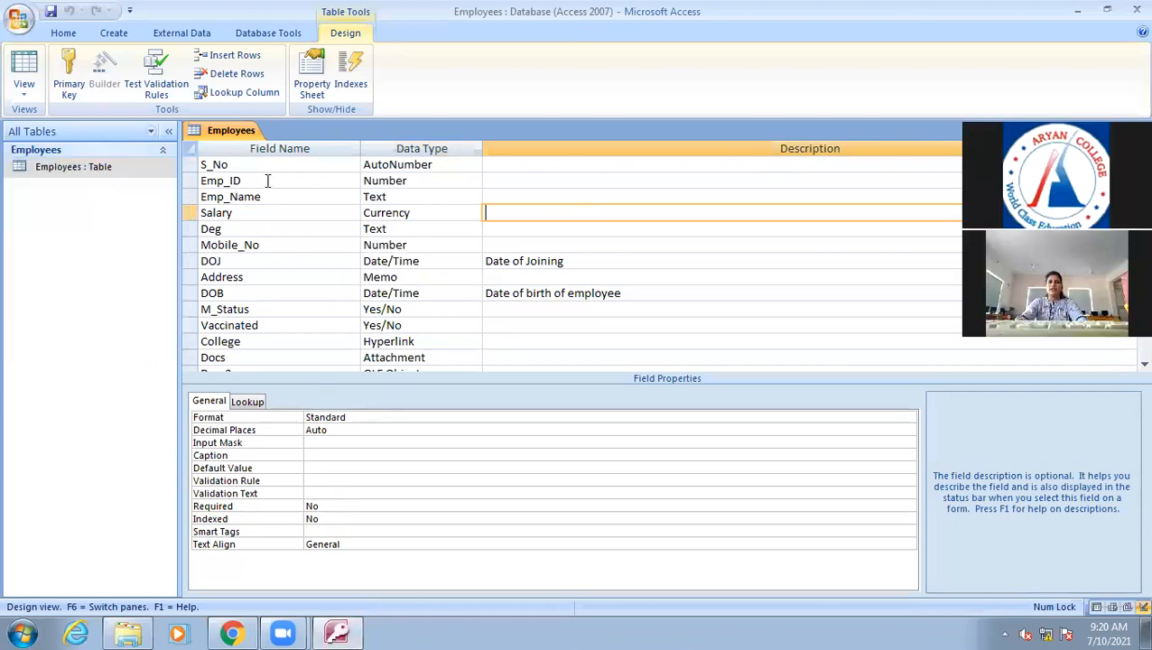
# Return to the datasheet and move the Dept column between Salary and Deg.
pyautogui.click(24, 68)
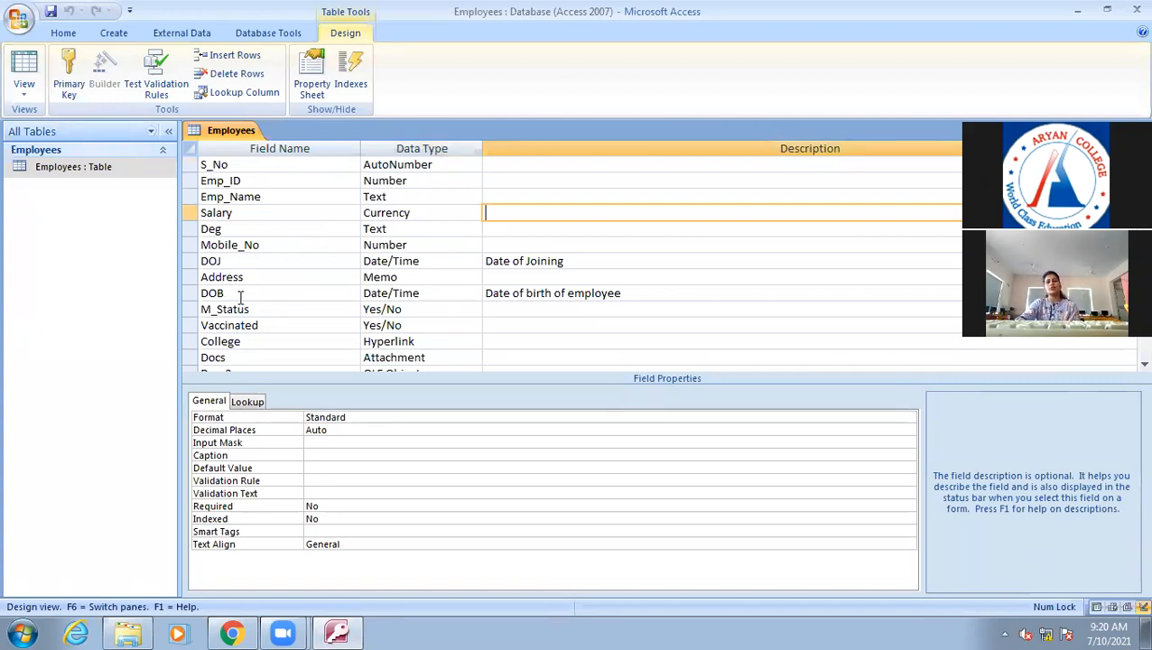
pyautogui.click(30, 65)
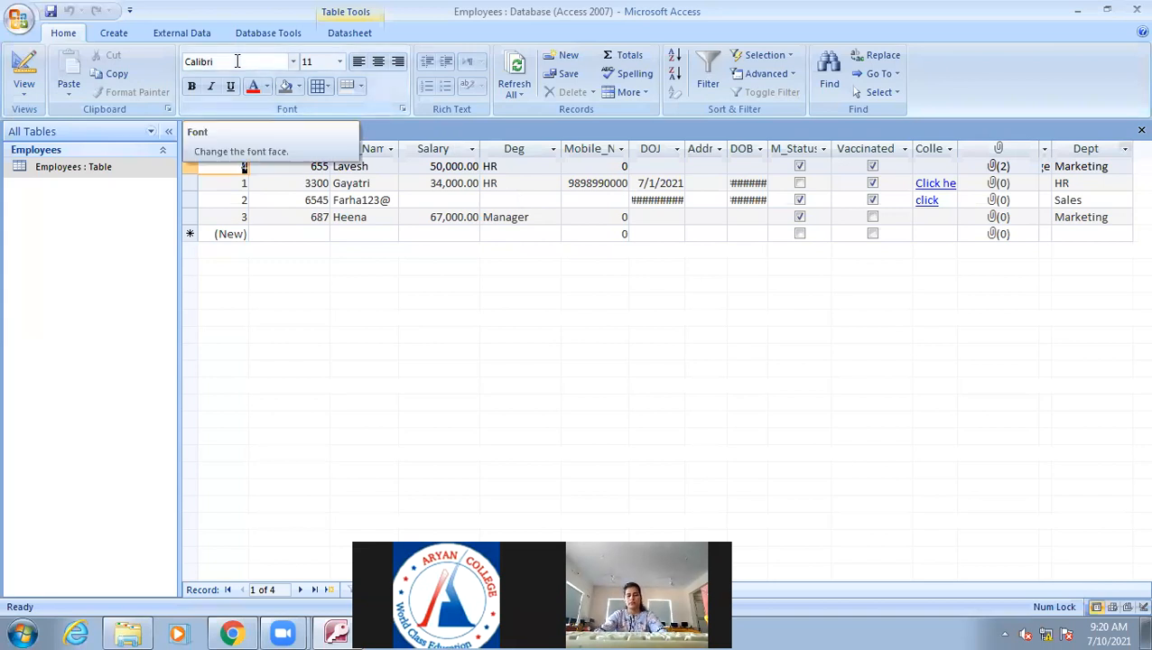
pyautogui.click(1088, 148)
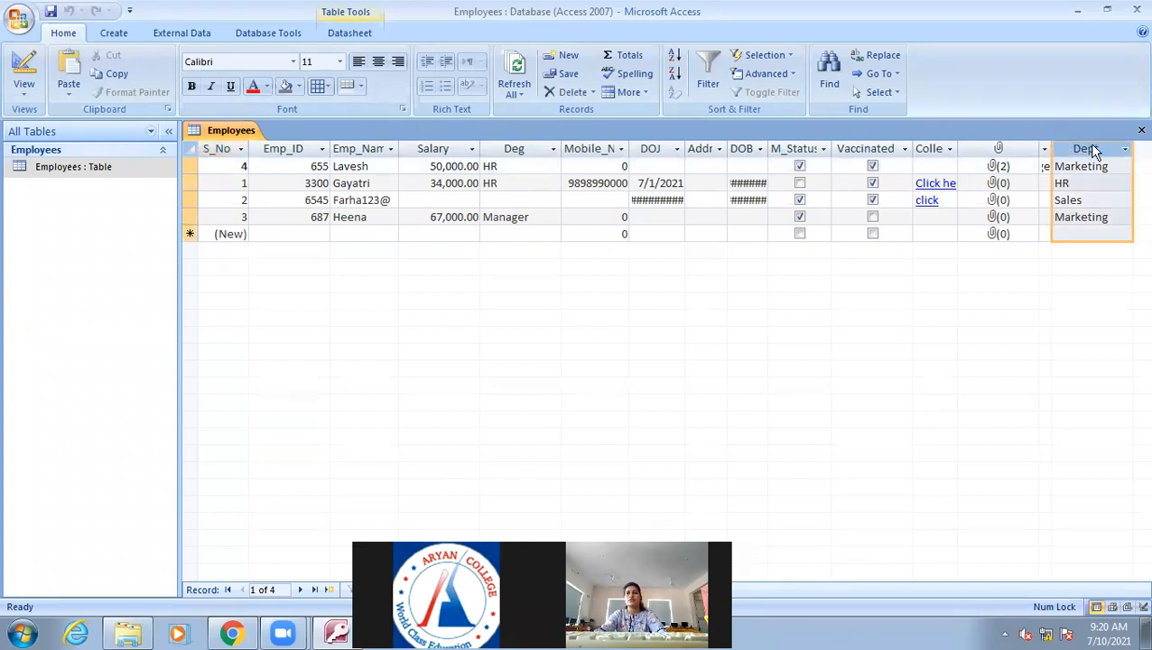
pyautogui.click(1002, 147)
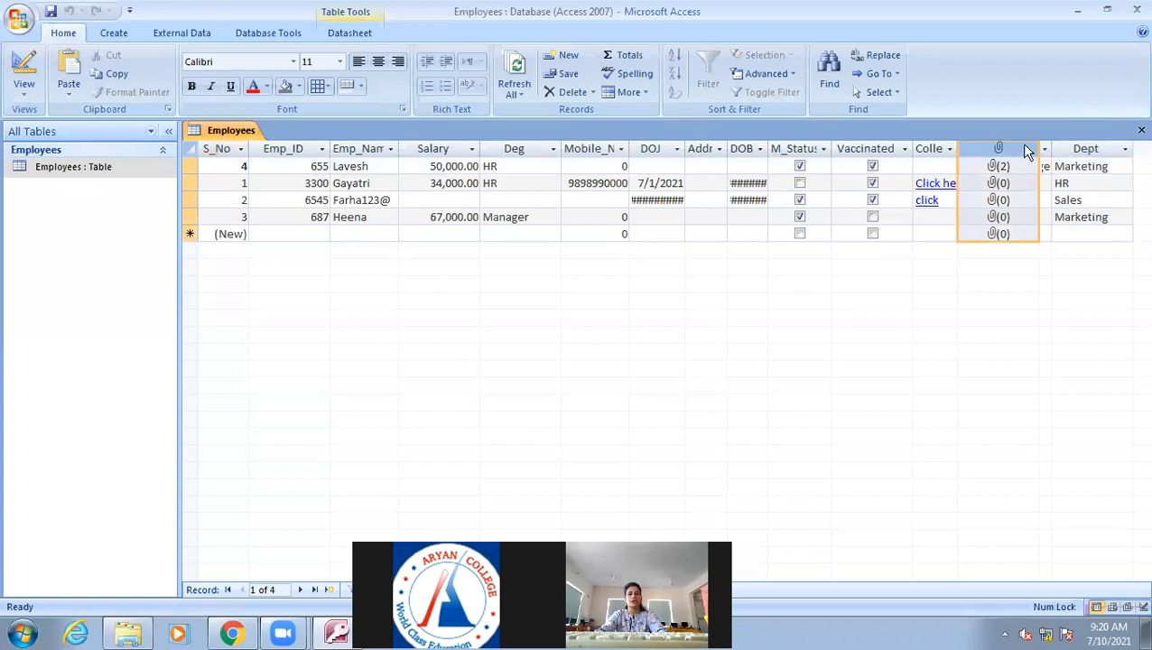
pyautogui.click(1083, 148)
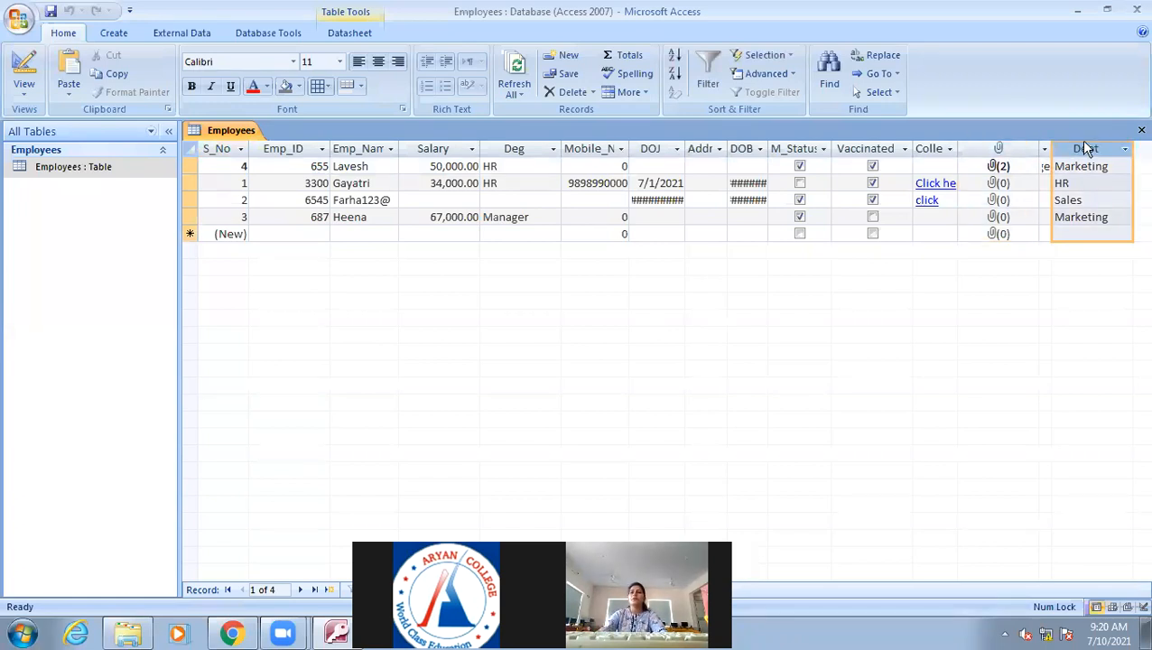
pyautogui.moveTo(1086, 146); pyautogui.dragTo(545, 226)
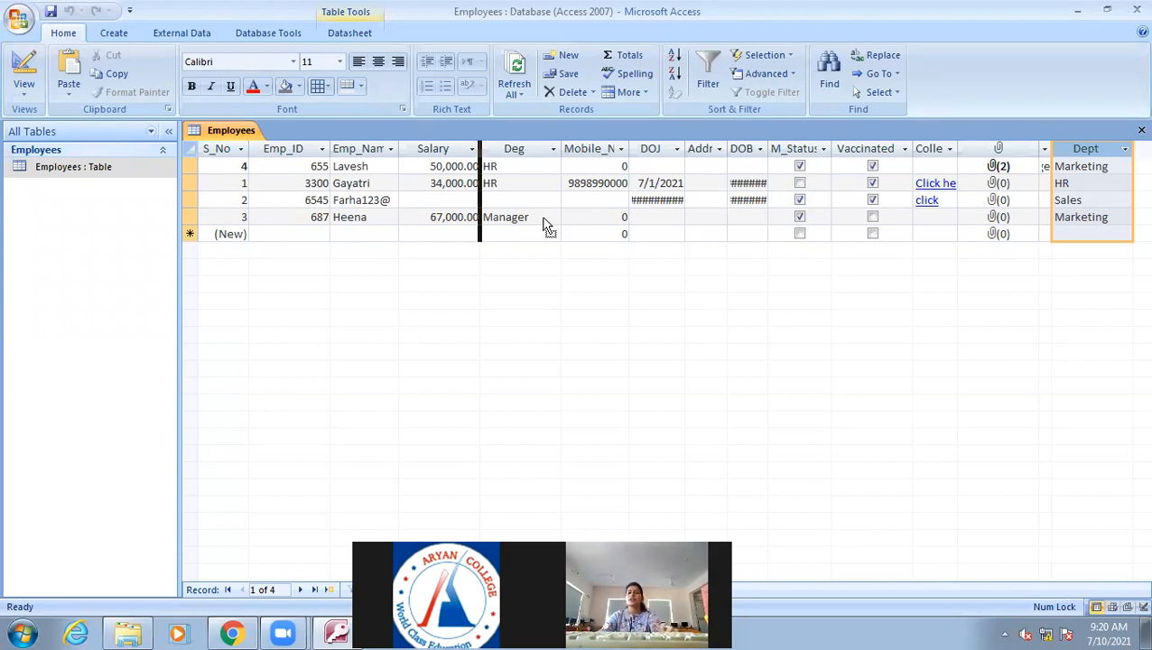
pyautogui.moveTo(545, 225); pyautogui.dragTo(539, 216)
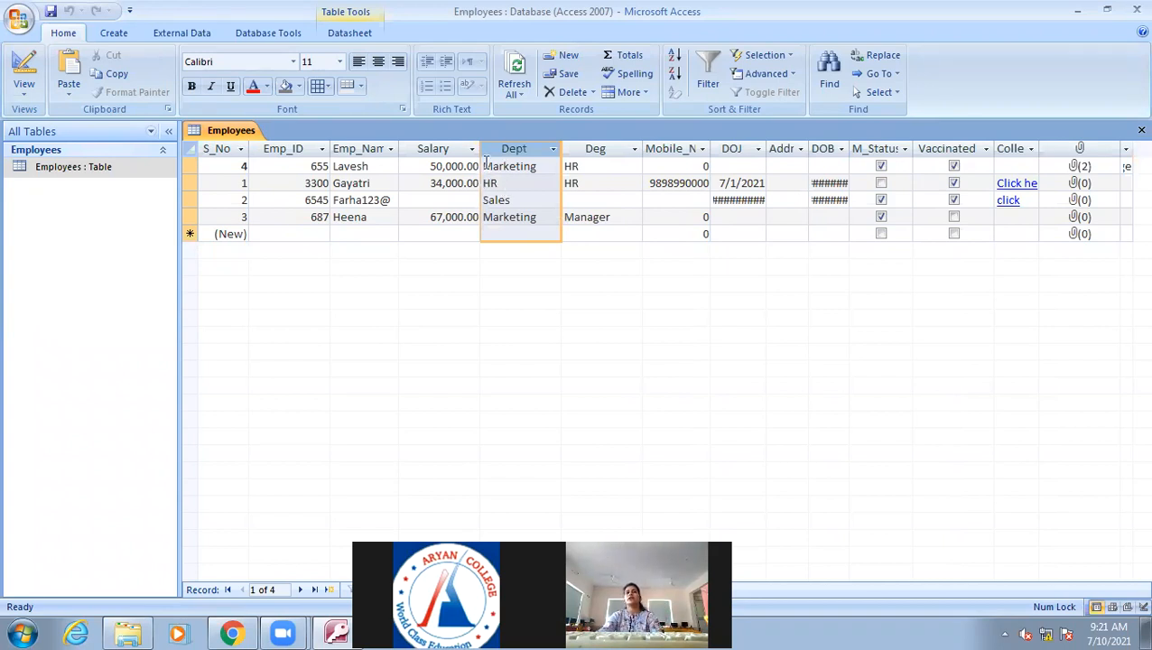
pyautogui.moveTo(511, 152); pyautogui.dragTo(422, 171)
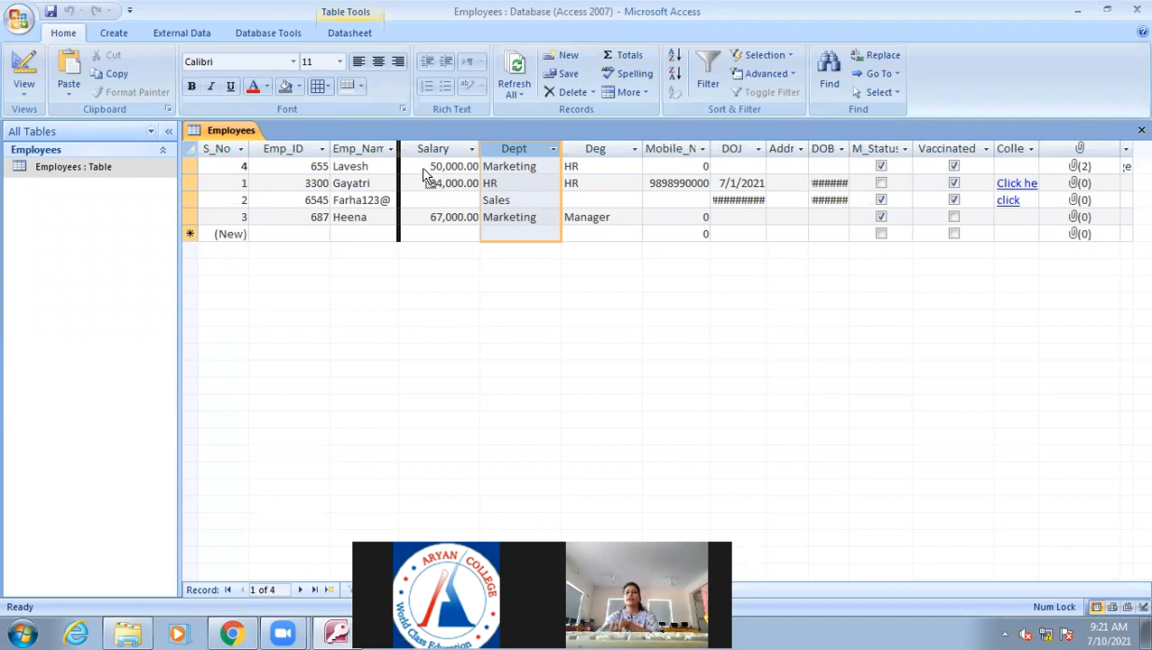
pyautogui.moveTo(422, 170); pyautogui.dragTo(571, 161)
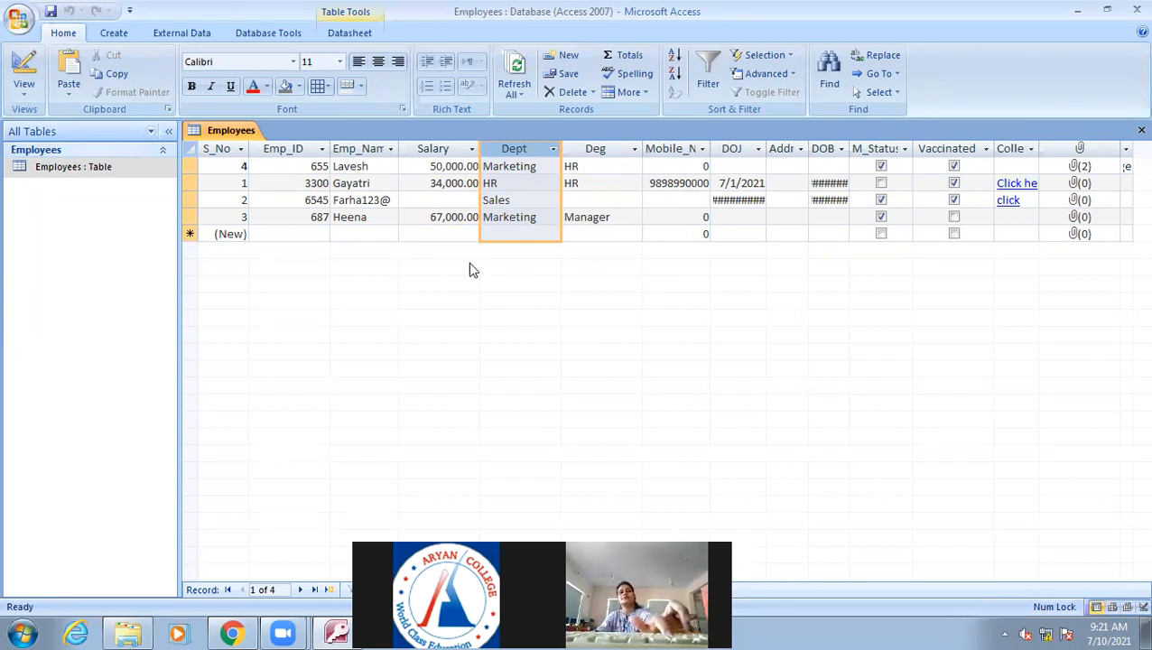
# Compare the field order in the table design and datasheet, and move the Dept field directly above Deg in the design.
pyautogui.click(18, 65)
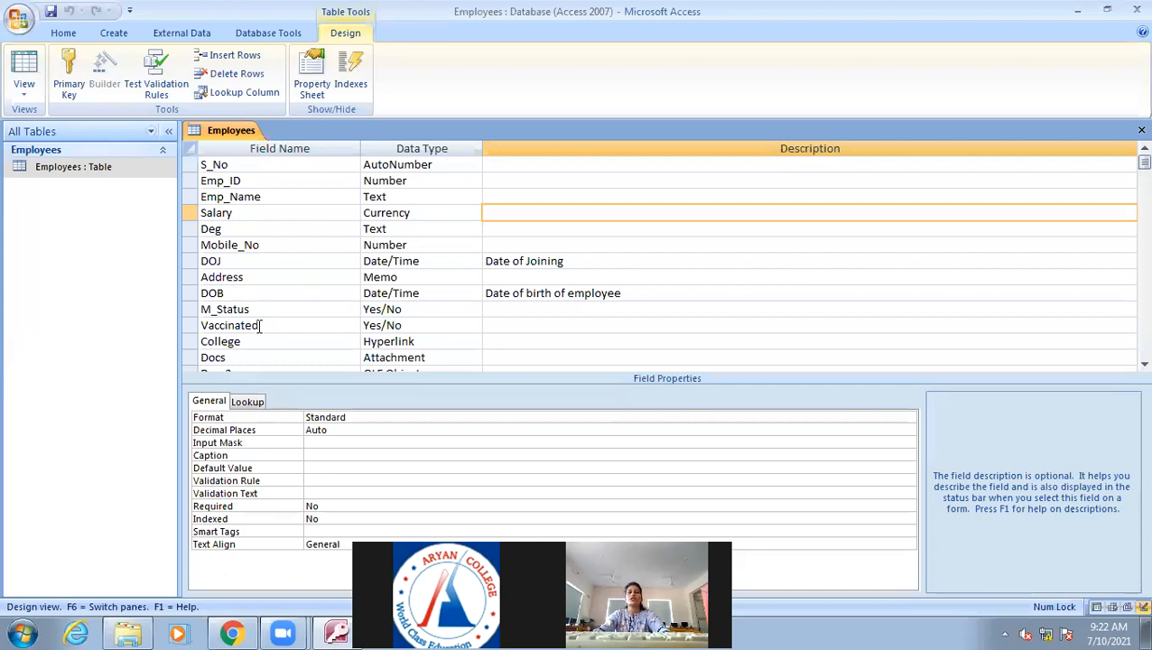
pyautogui.click(20, 66)
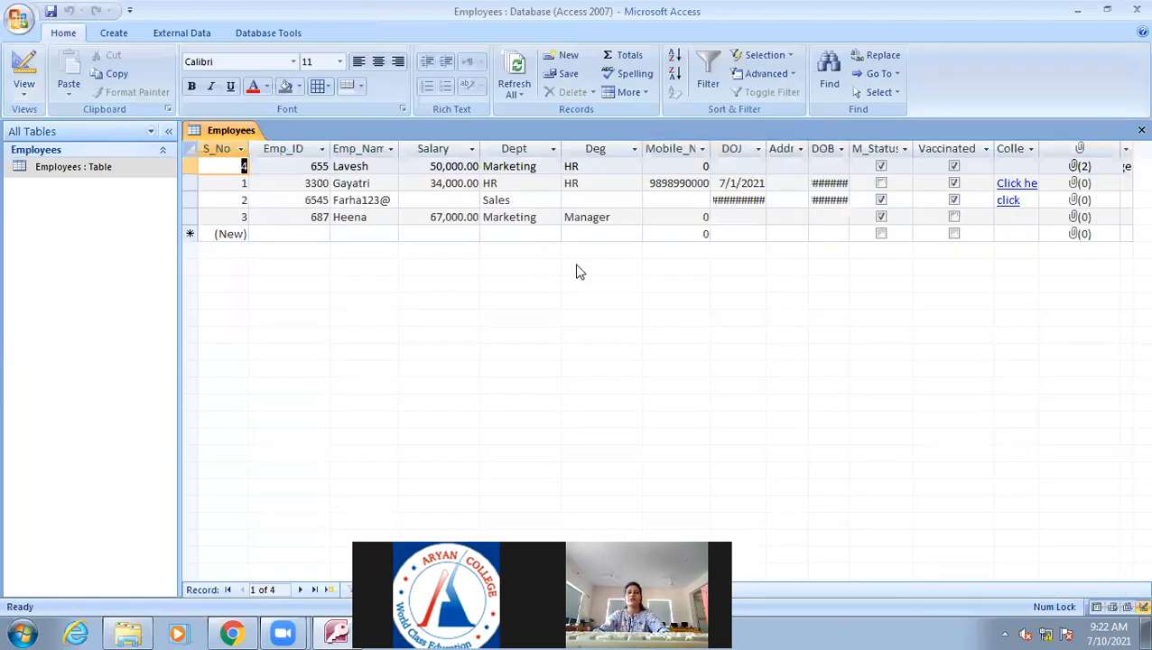
pyautogui.click(24, 69)
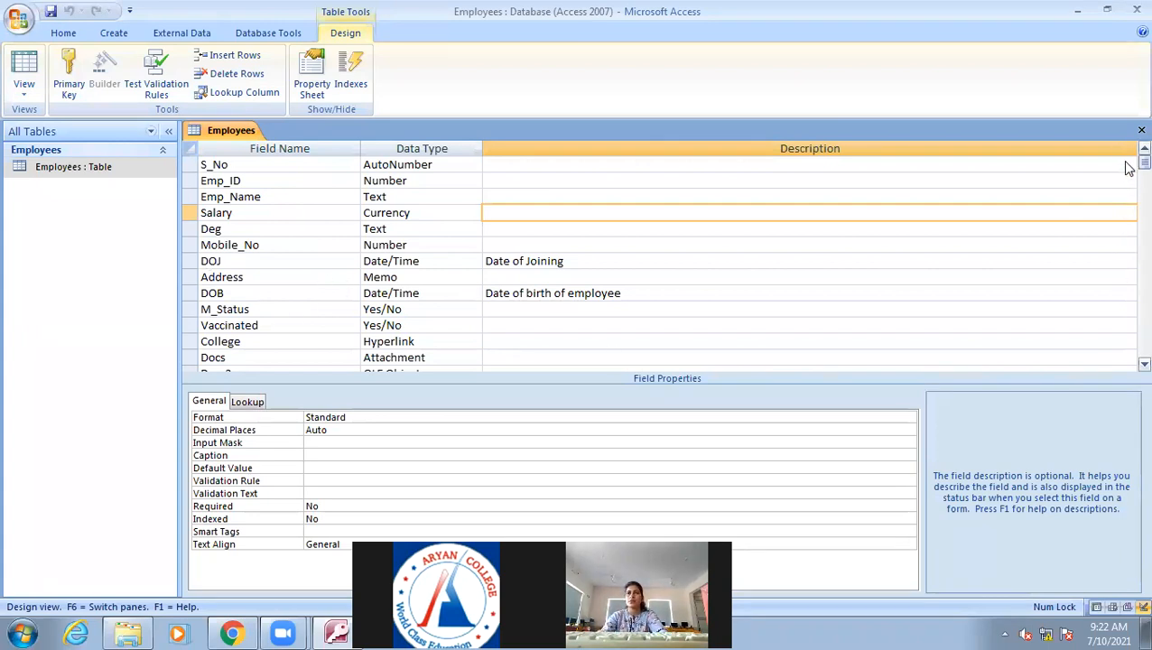
pyautogui.scroll(-4, 1128, 171)
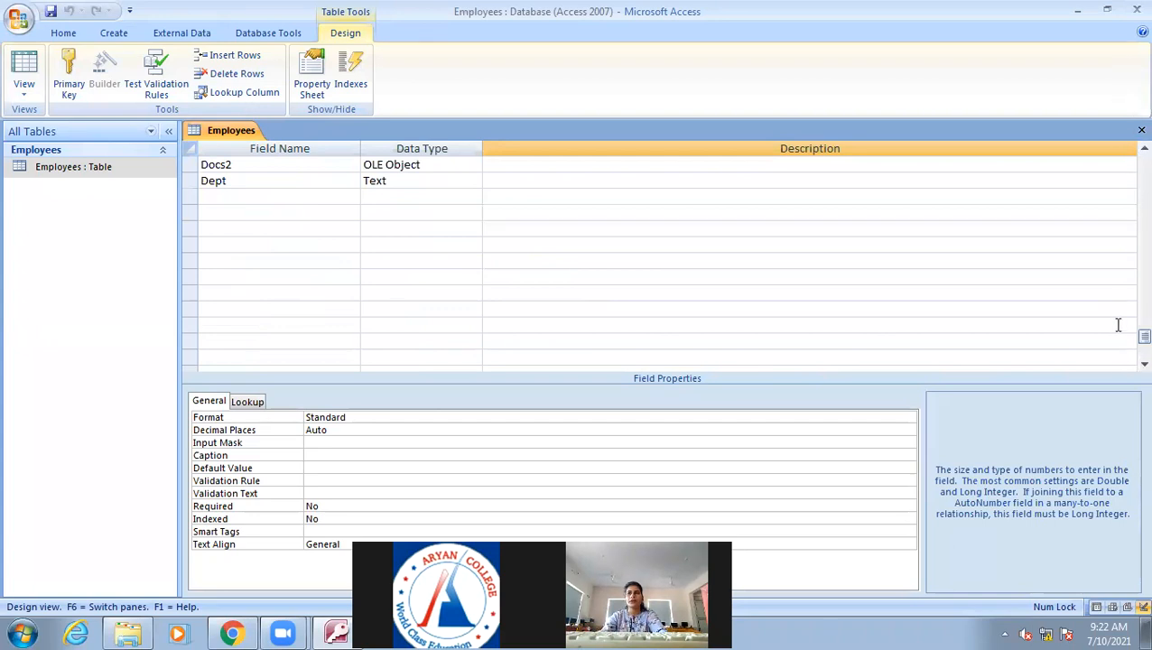
pyautogui.moveTo(1144, 337); pyautogui.dragTo(1123, 193)
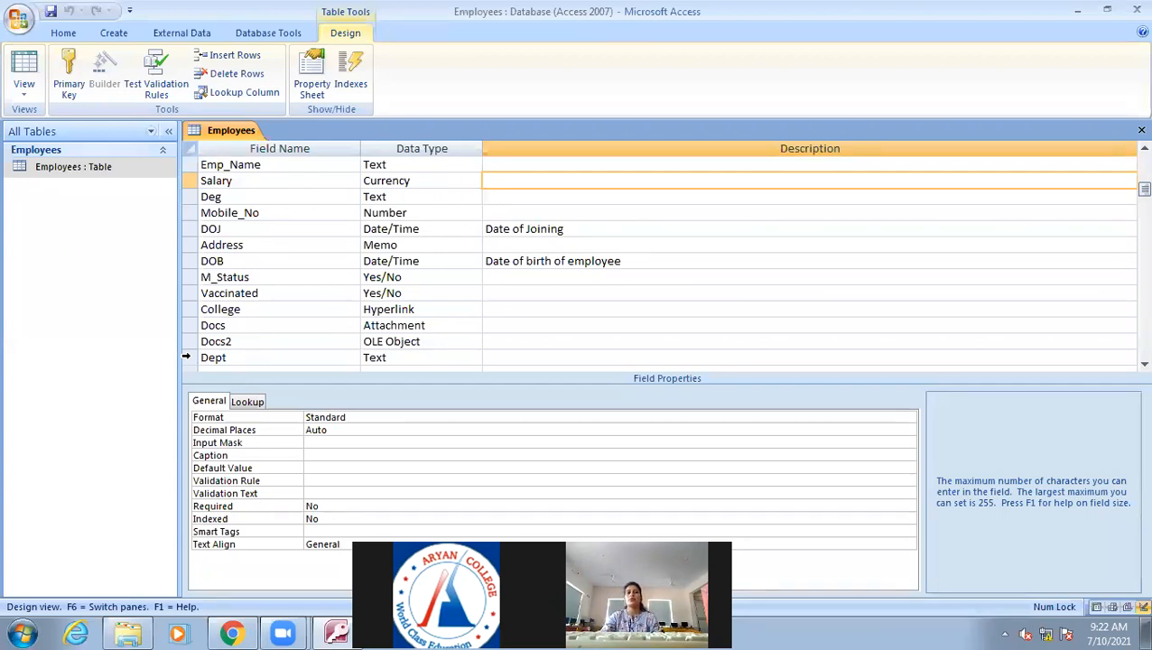
pyautogui.click(187, 358)
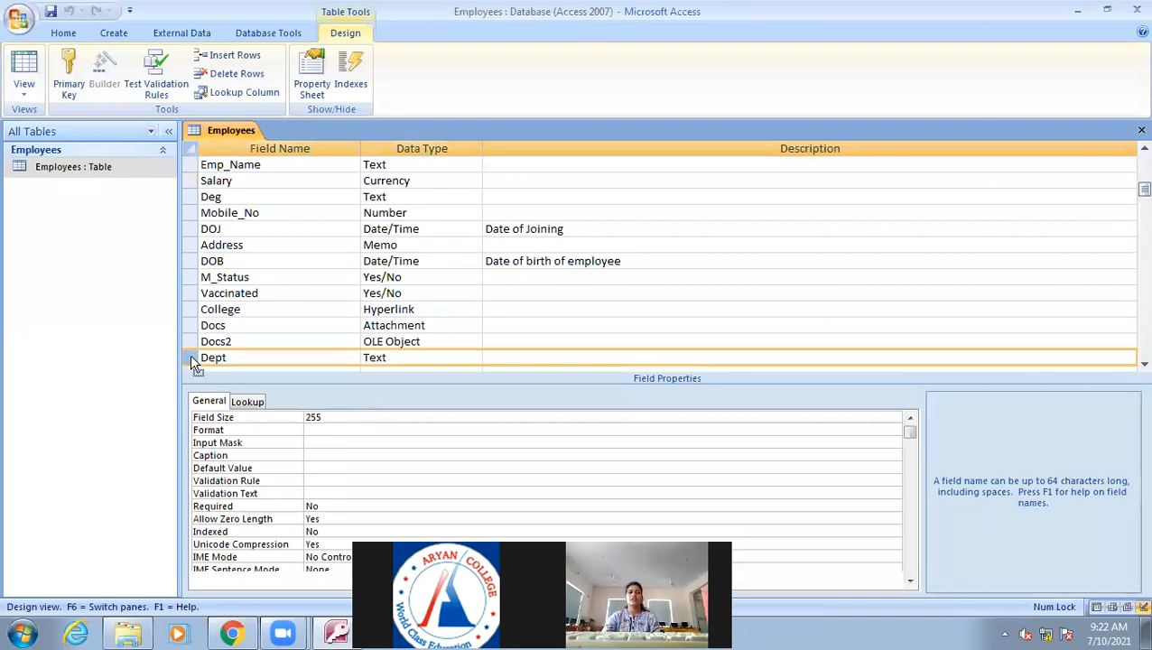
pyautogui.moveTo(193, 359); pyautogui.dragTo(192, 212)
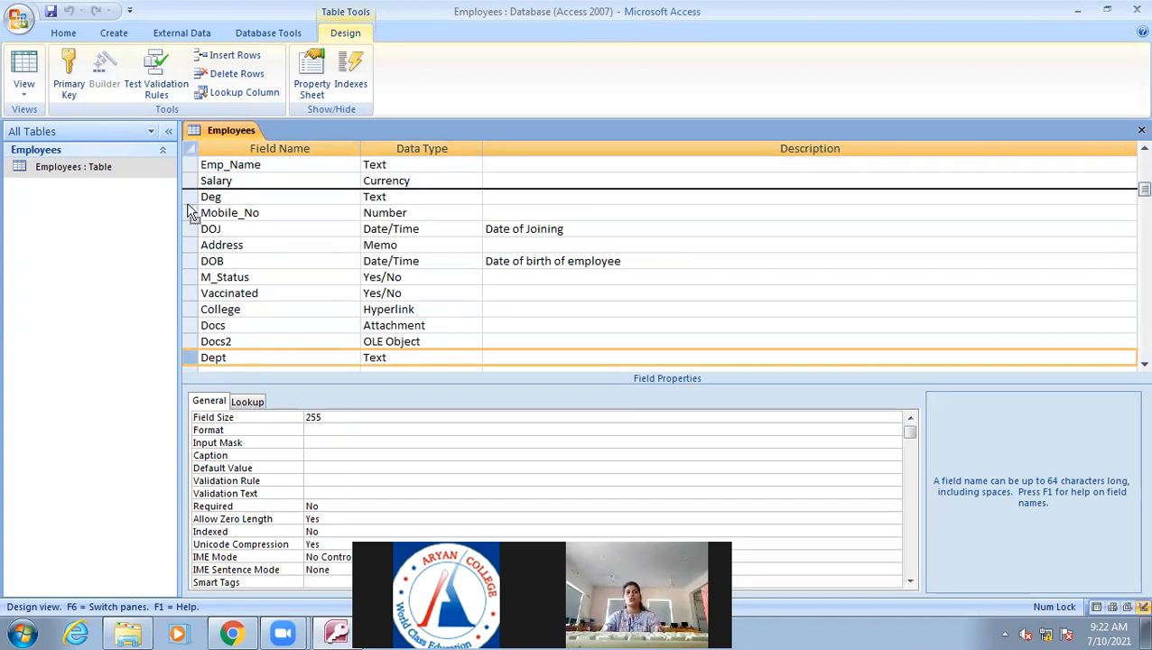
pyautogui.moveTo(191, 212); pyautogui.dragTo(187, 201)
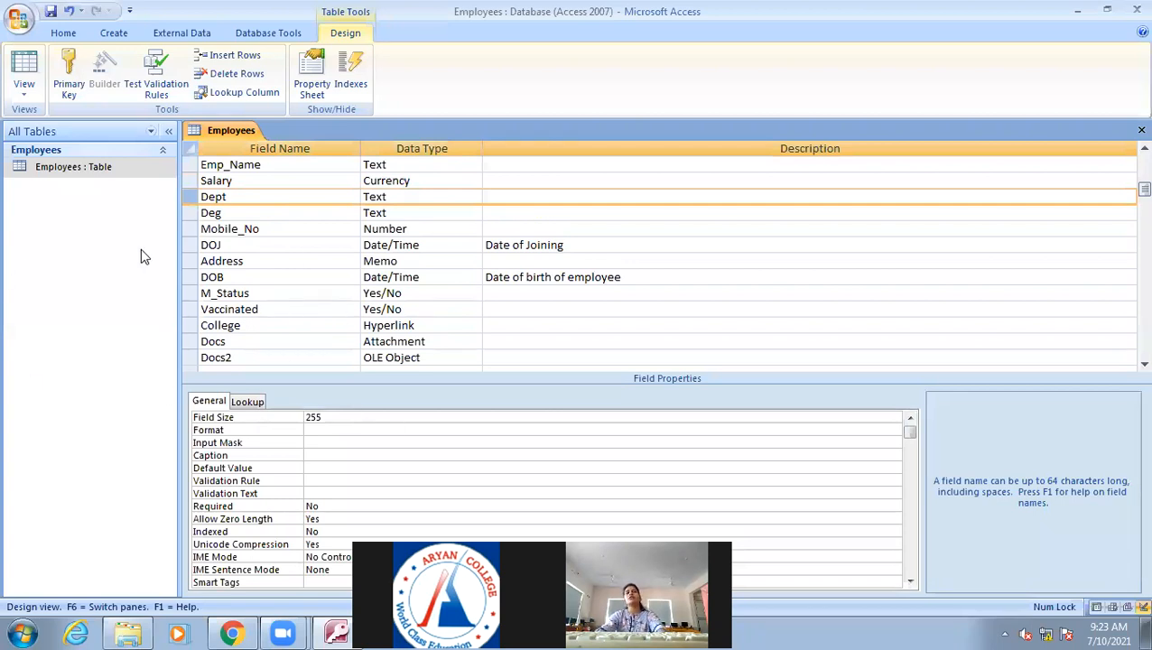
# Save the rearranged table design and compare the field order between the datasheet and the design.
pyautogui.click(24, 72)
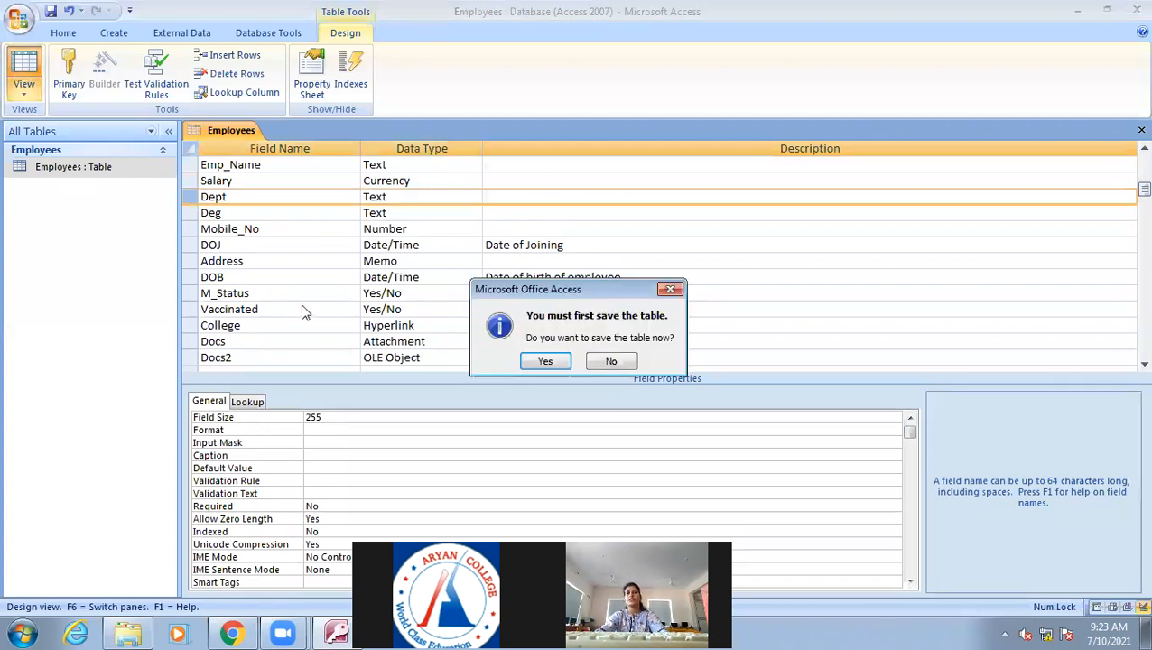
pyautogui.click(545, 362)
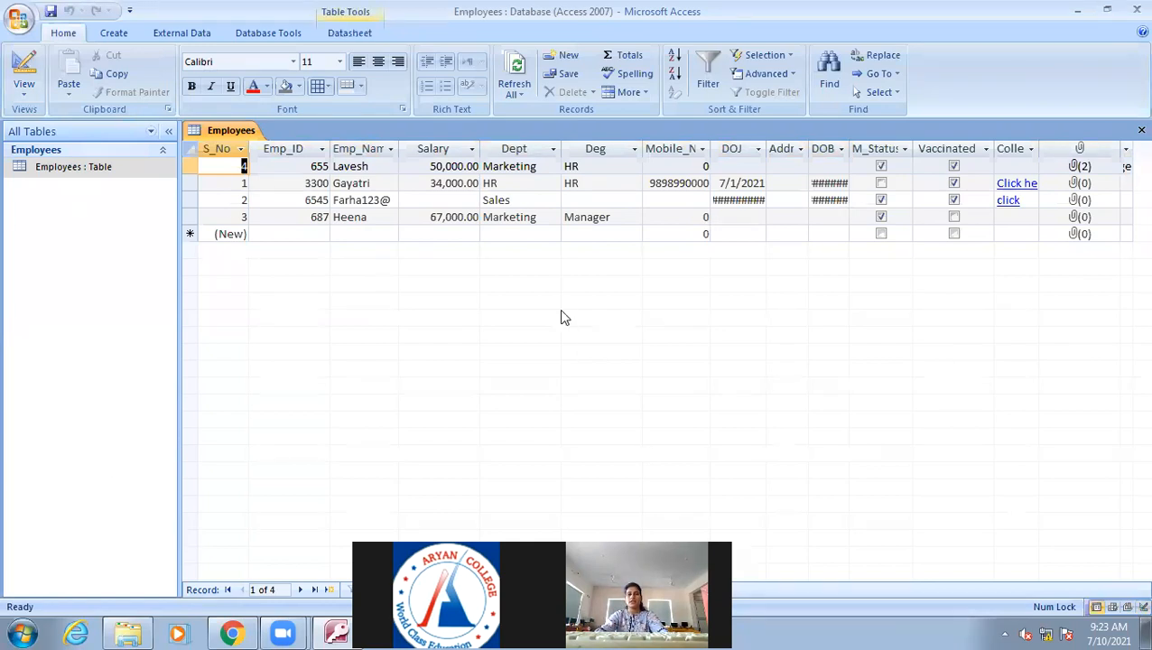
pyautogui.click(23, 65)
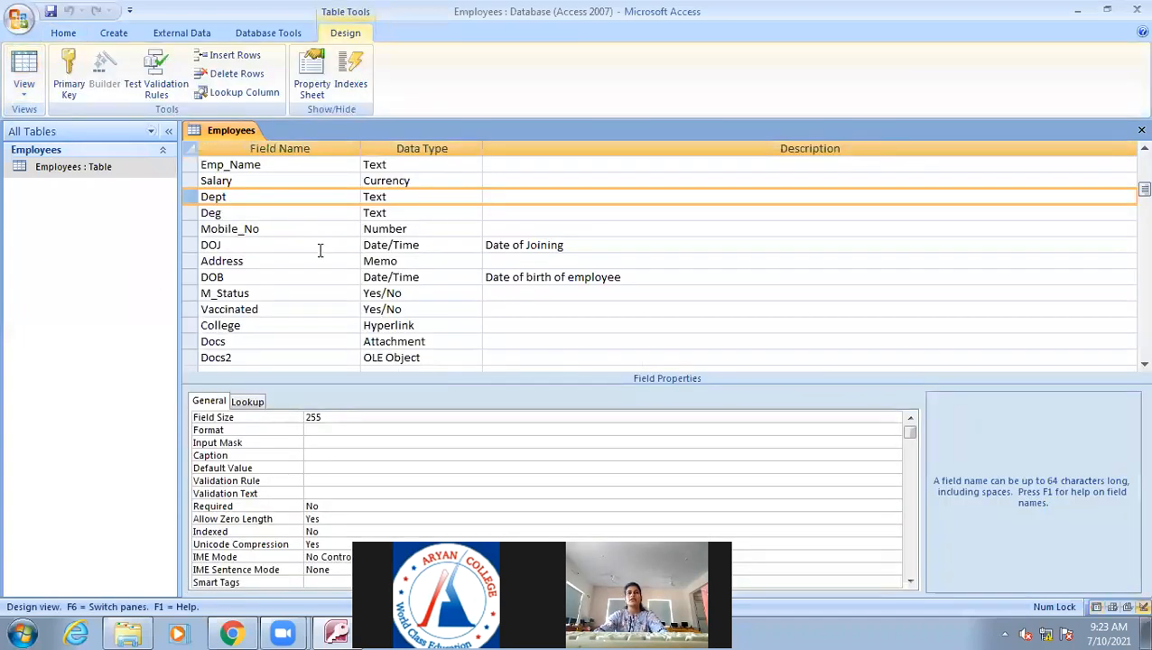
pyautogui.click(23, 68)
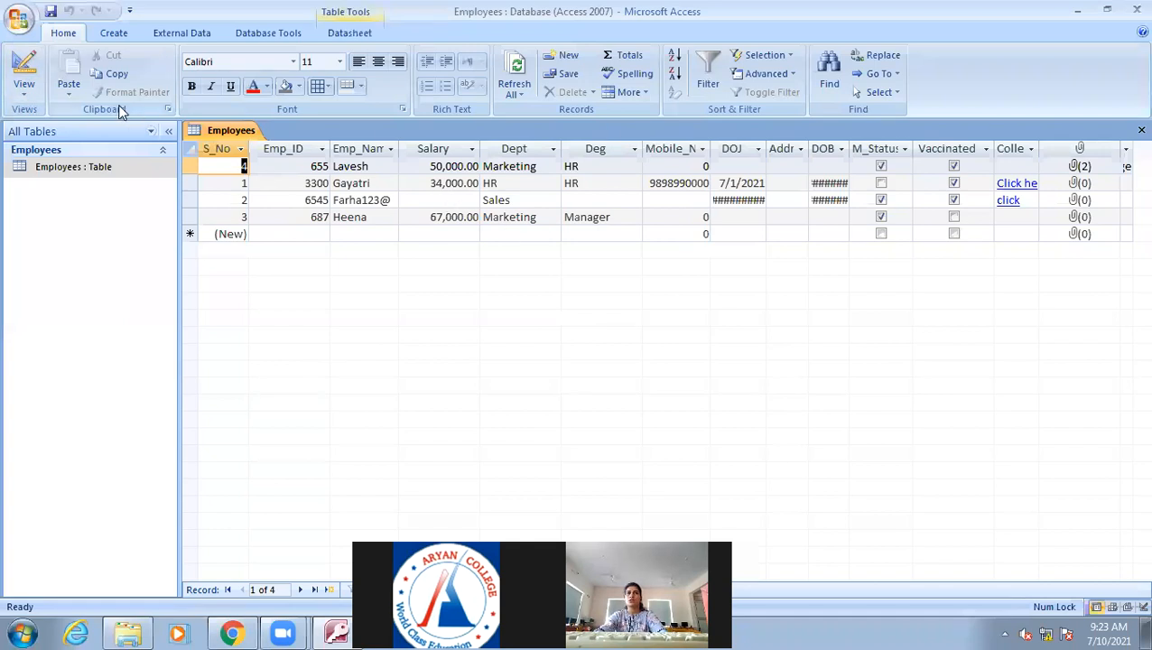
# Permanently delete the Docs2 field from the table design and check the result in the datasheet.
pyautogui.click(23, 66)
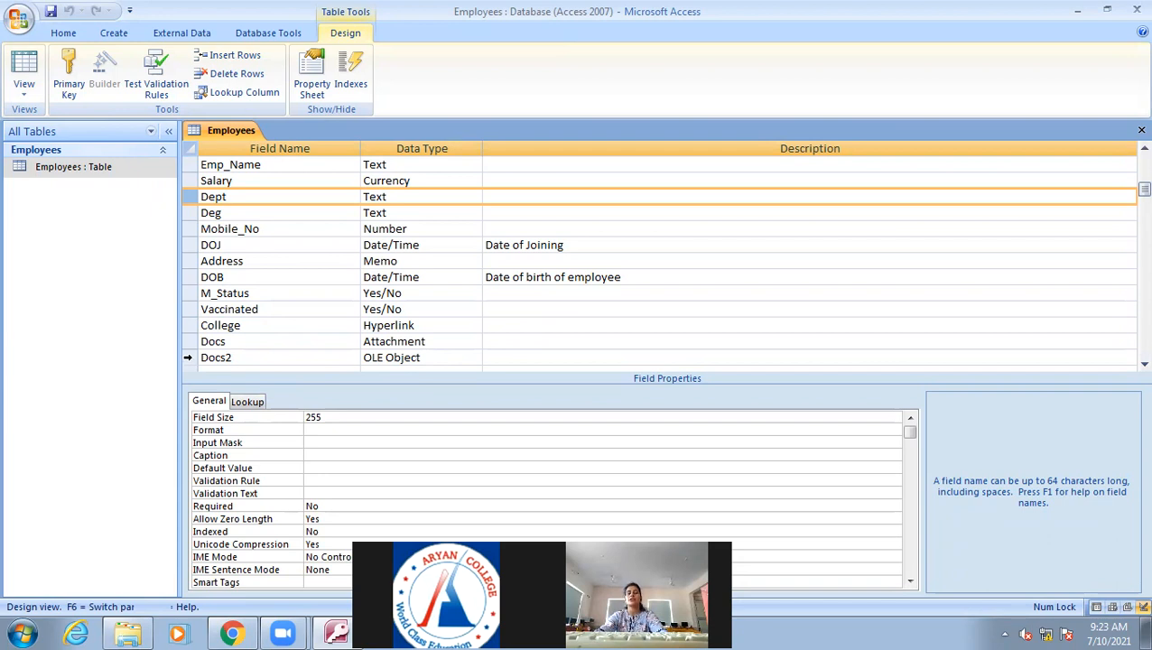
pyautogui.click(189, 358)
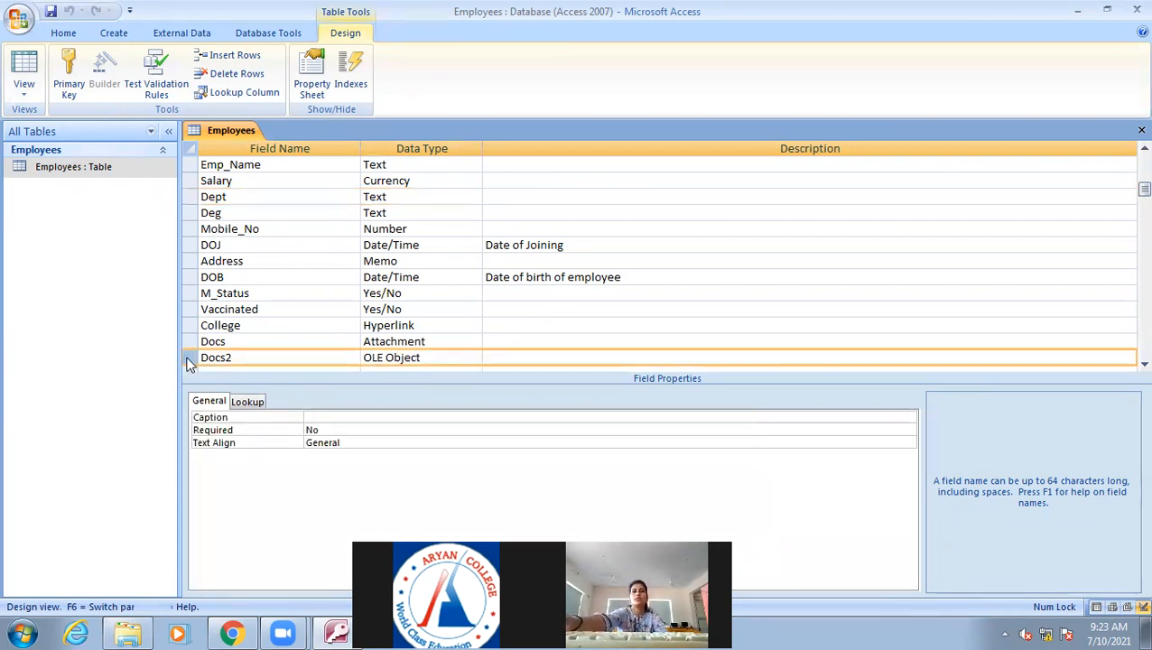
pyautogui.press('Delete')
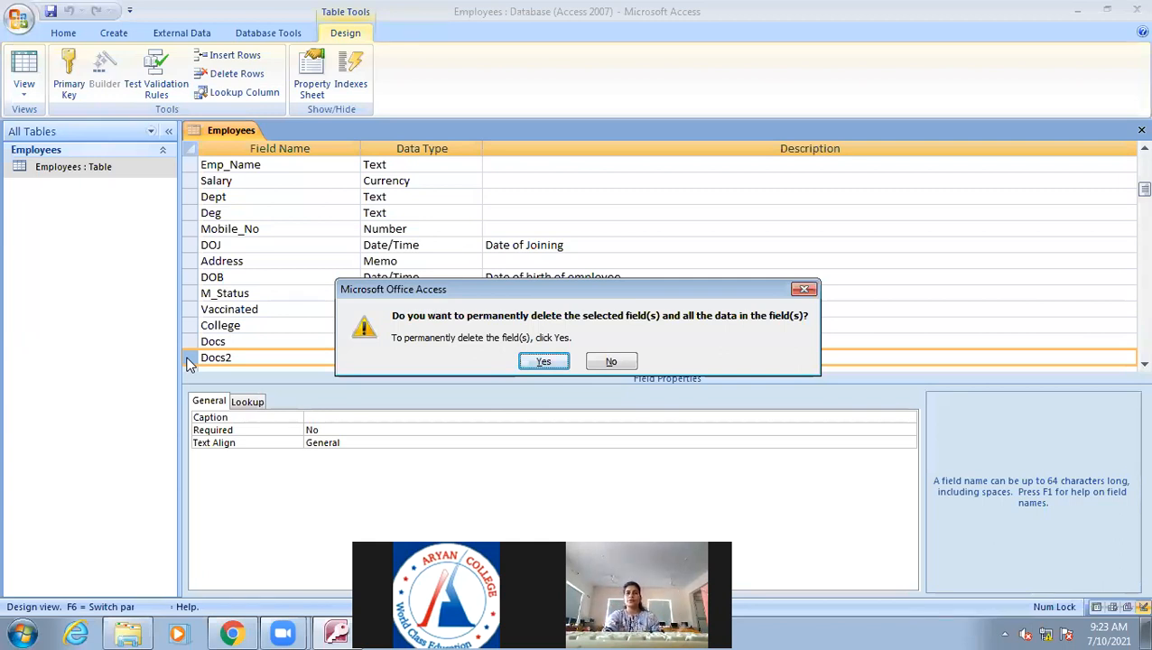
pyautogui.press('Return')
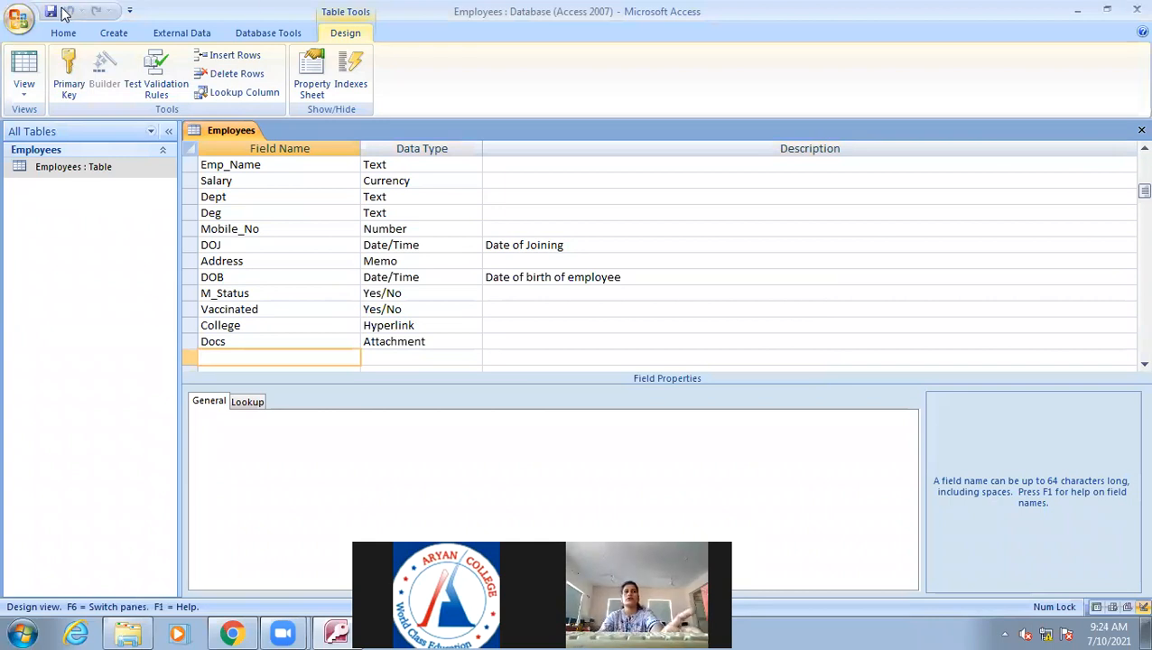
pyautogui.click(22, 65)
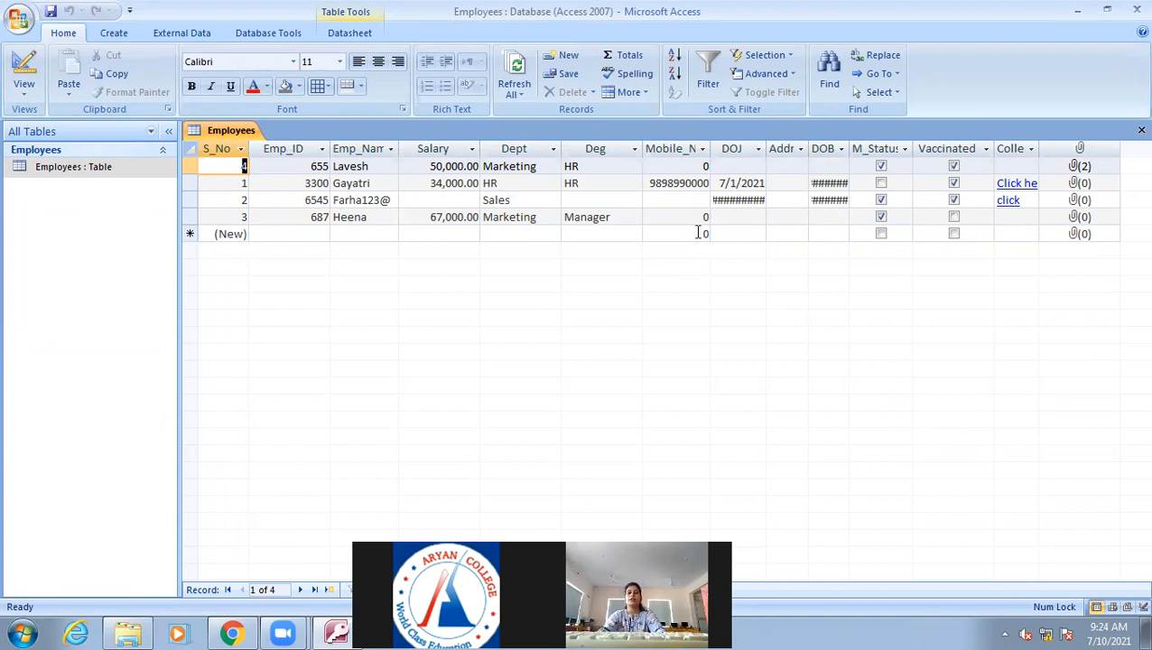
# Try deleting the Mobile_No column from the datasheet, cancel the deletion and deselect the column.
pyautogui.click(670, 150)
pyautogui.press('Delete')
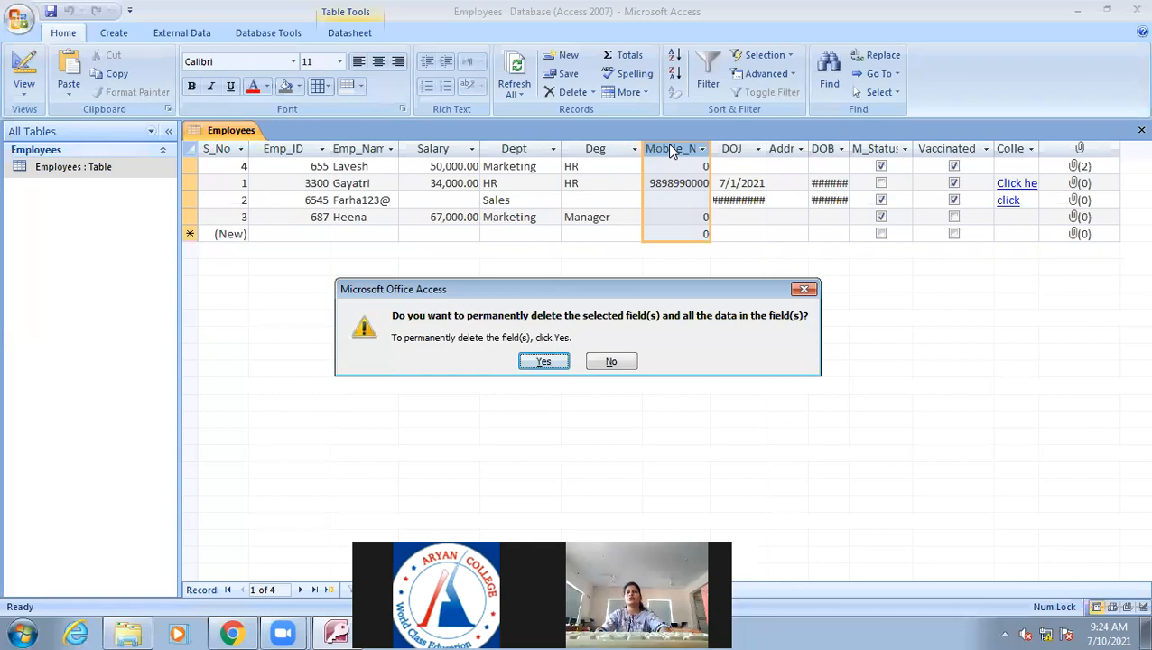
pyautogui.click(804, 290)
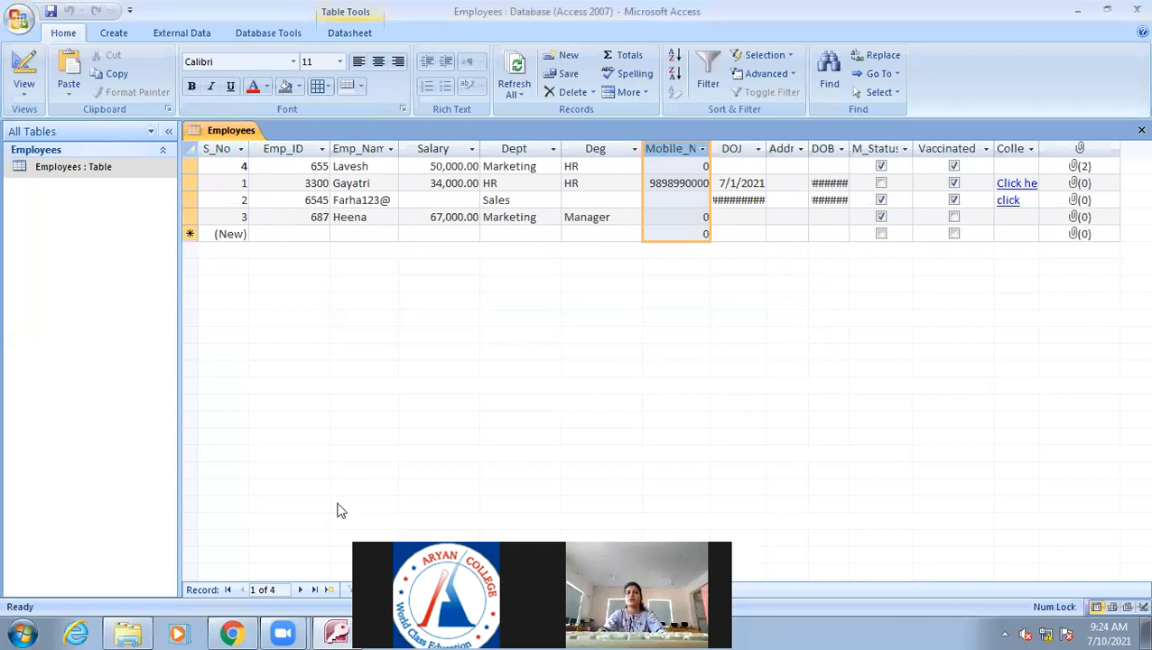
pyautogui.click(739, 164)
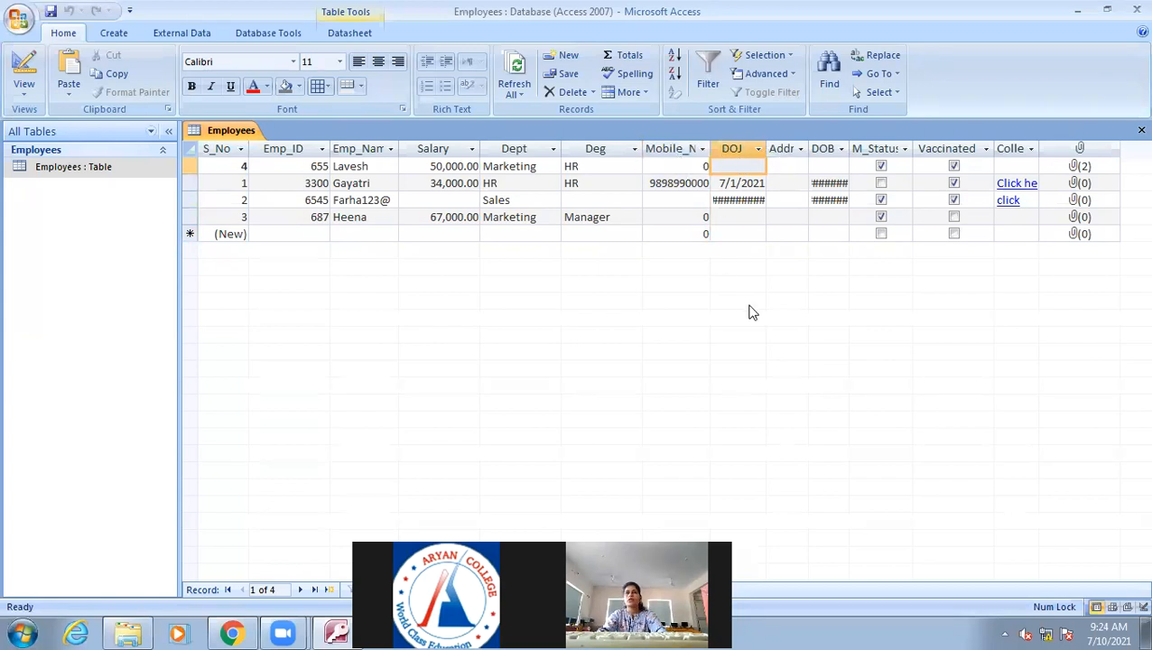
# Widen the Mobile_No column in the datasheet enough to show its full heading, and return to the table design.
pyautogui.click(677, 165)
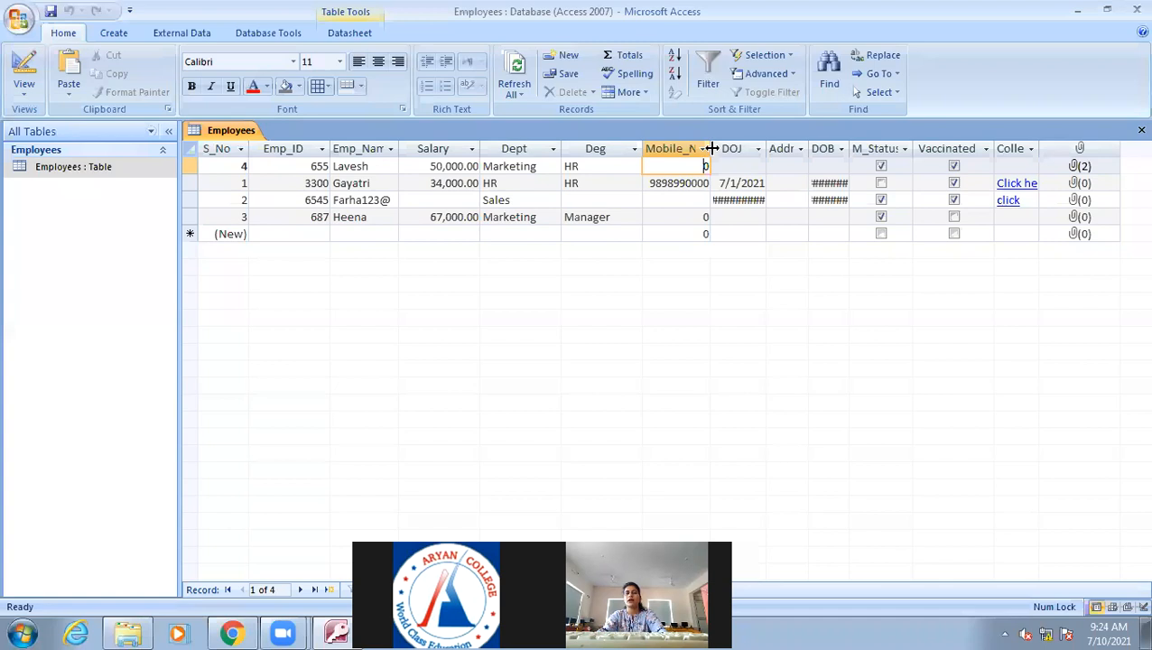
pyautogui.moveTo(711, 148); pyautogui.dragTo(807, 148)
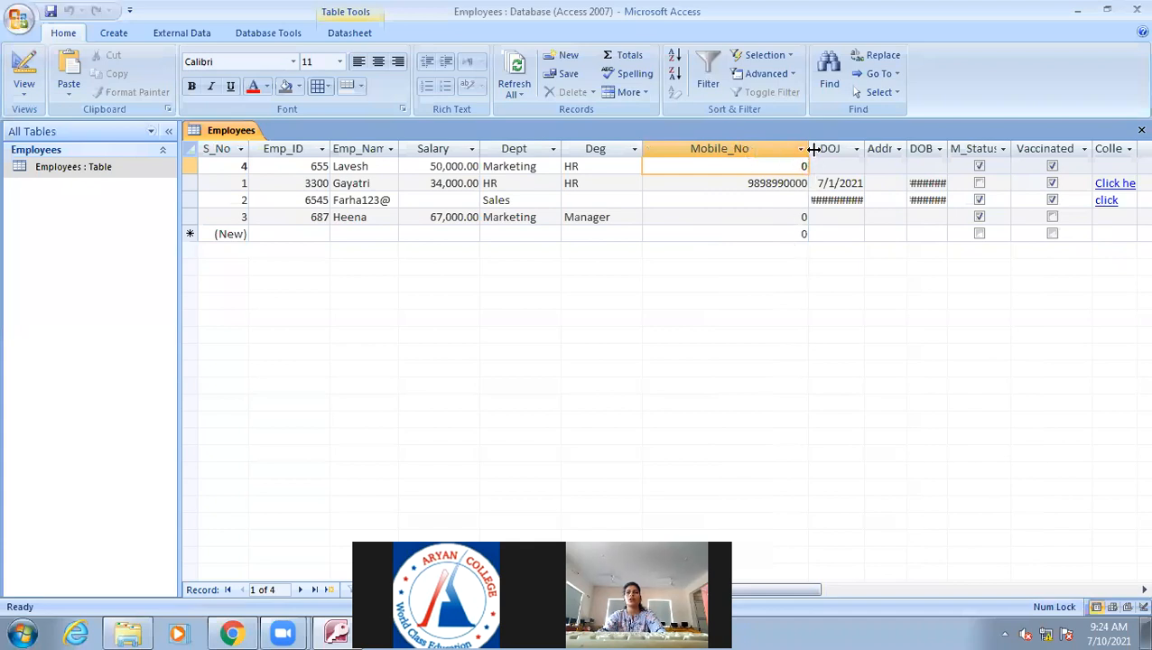
pyautogui.moveTo(813, 150); pyautogui.dragTo(743, 150)
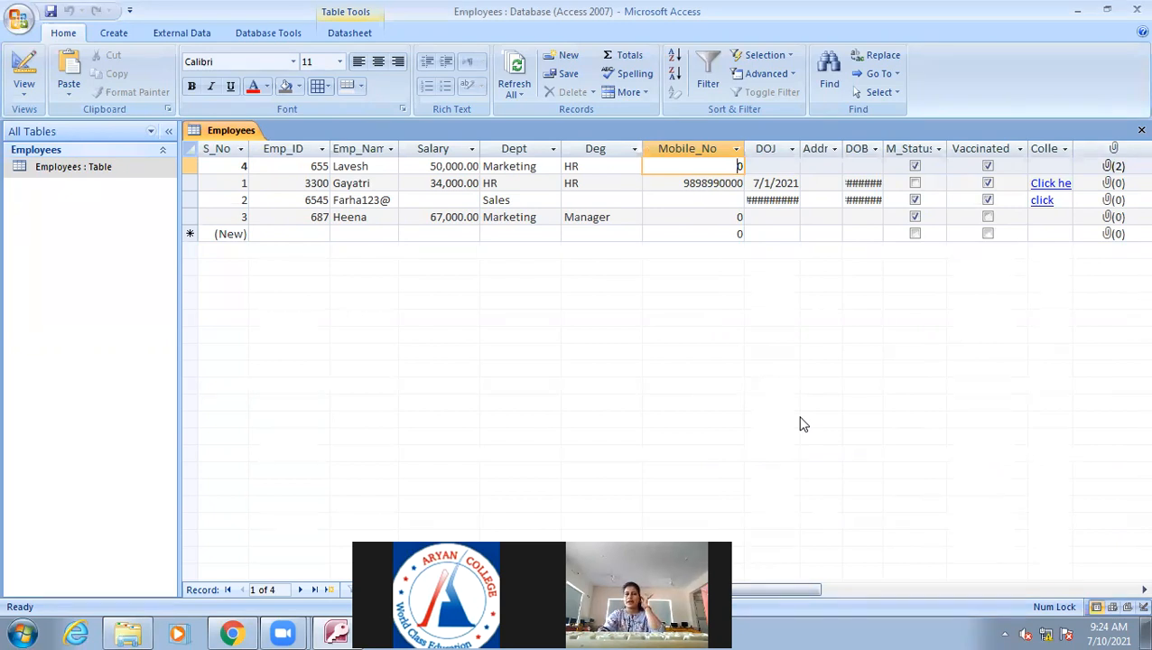
pyautogui.click(24, 65)
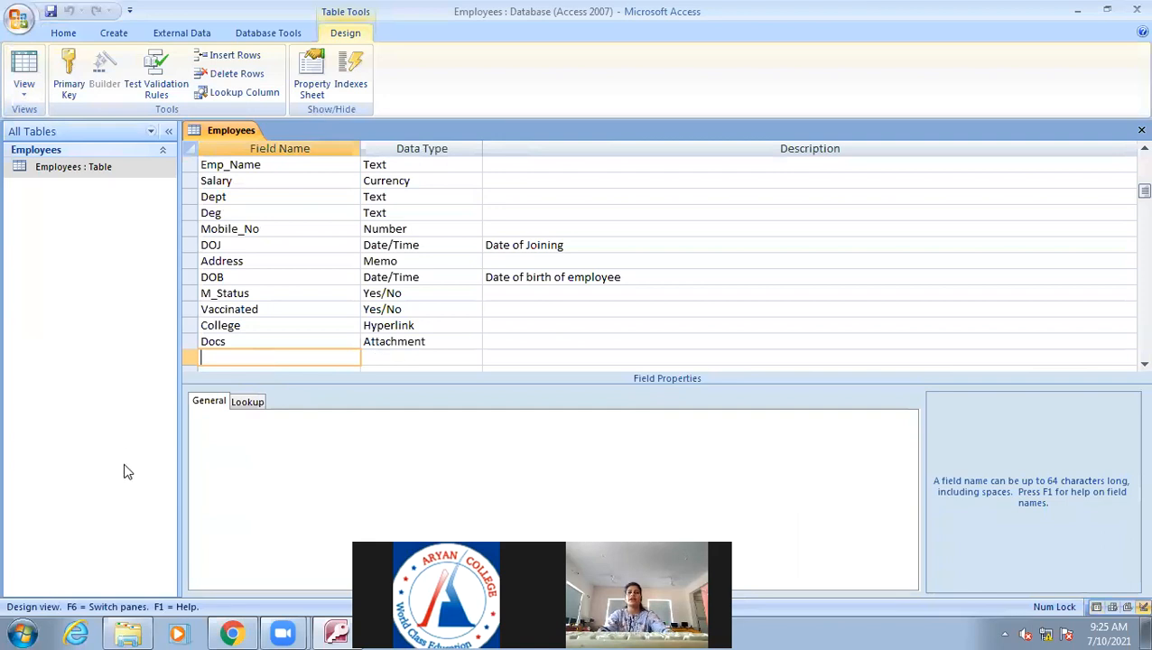
# Insert a blank row above the DOJ field in the table design.
pyautogui.click(185, 245)
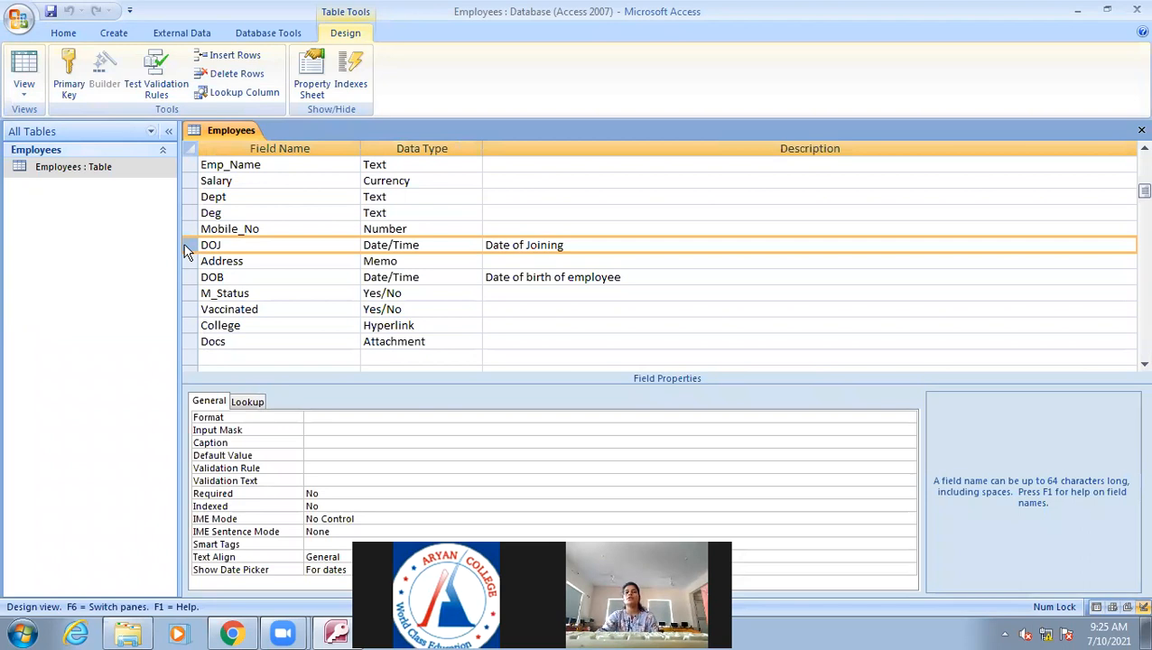
pyautogui.rightClick(184, 245)
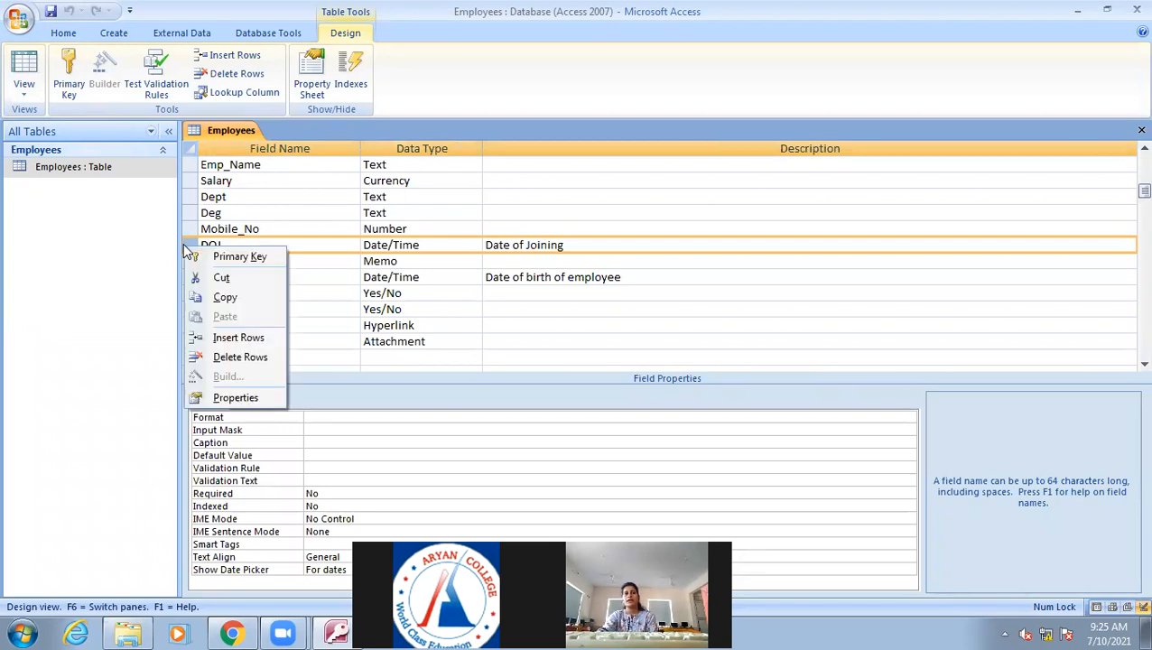
pyautogui.click(237, 338)
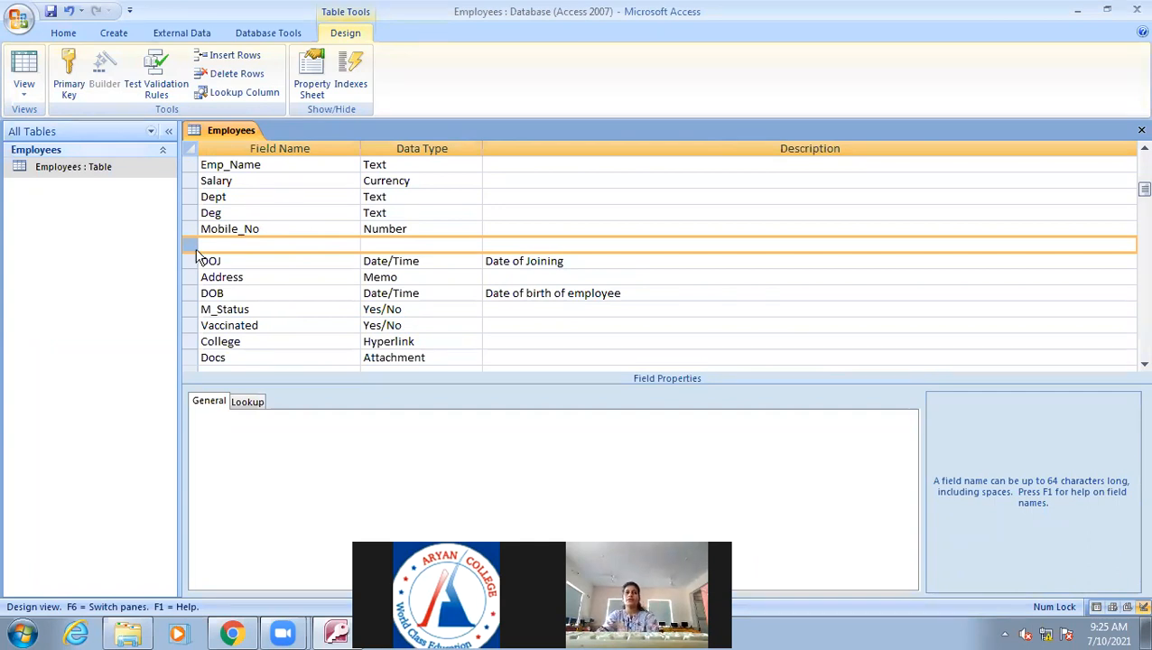
pyautogui.click(237, 244)
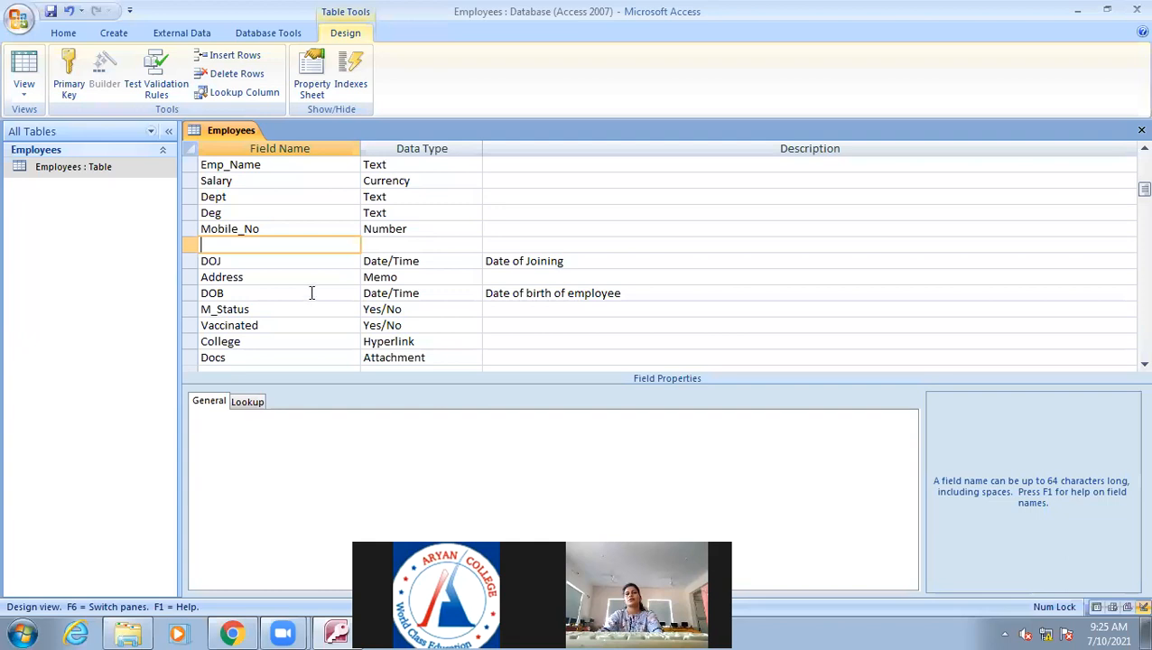
pyautogui.click(265, 322)
pyautogui.click(244, 291)
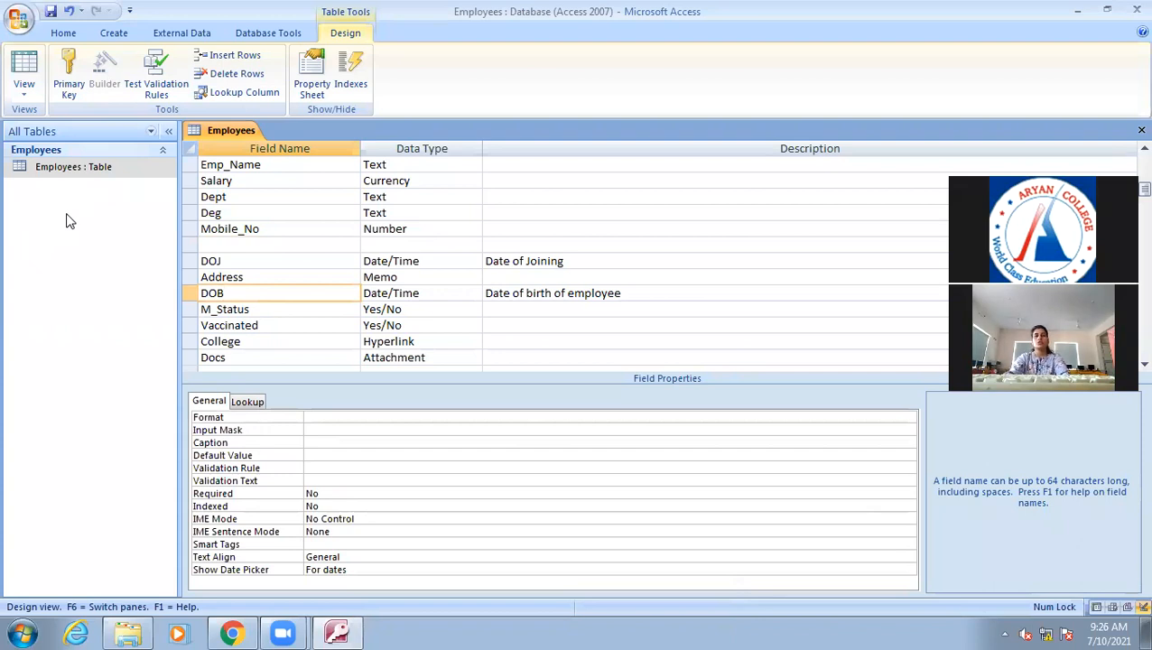
pyautogui.click(530, 629)
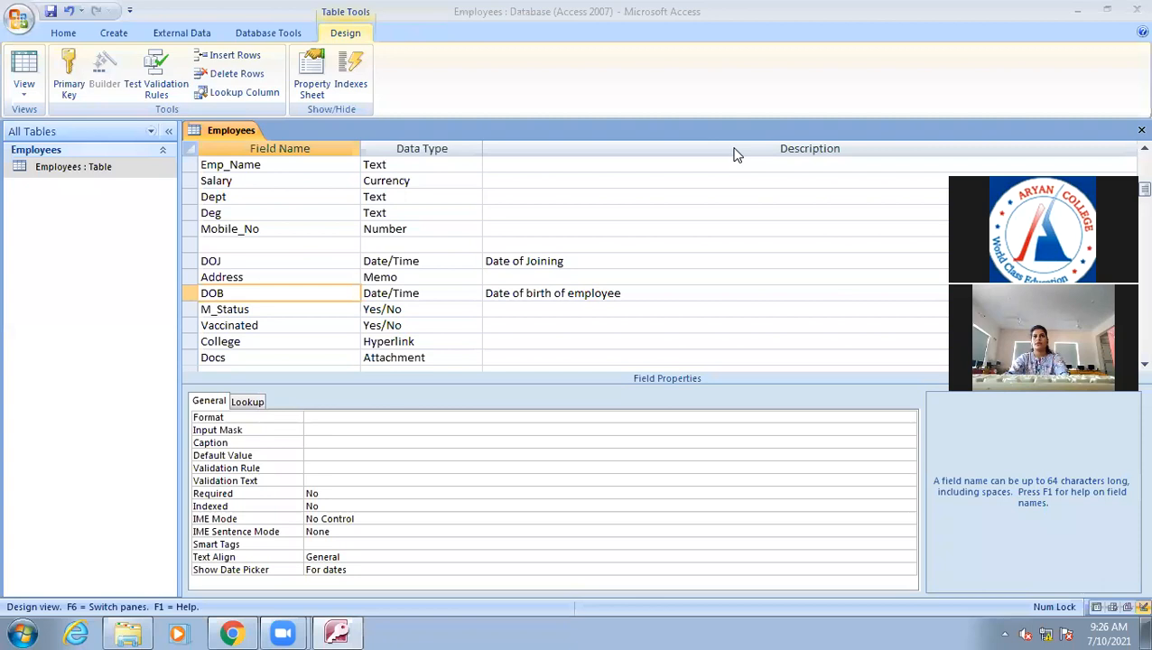
# Switch to the datasheet and append a surname to the employee name in the record with S_No 1.
pyautogui.click(24, 66)
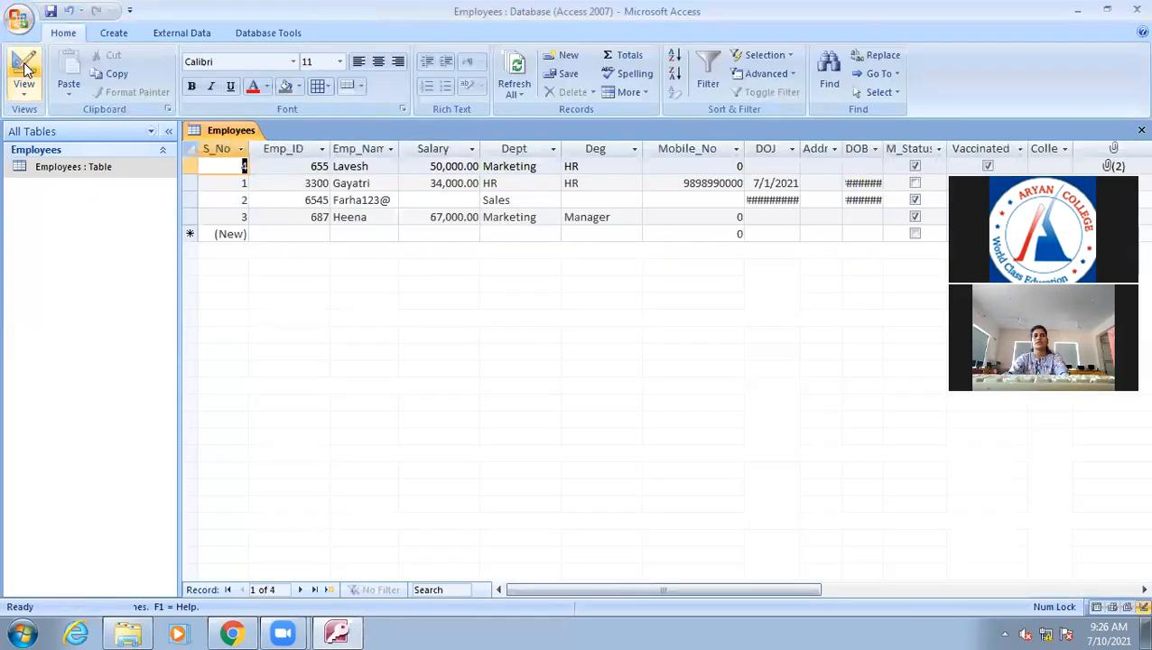
pyautogui.click(368, 184)
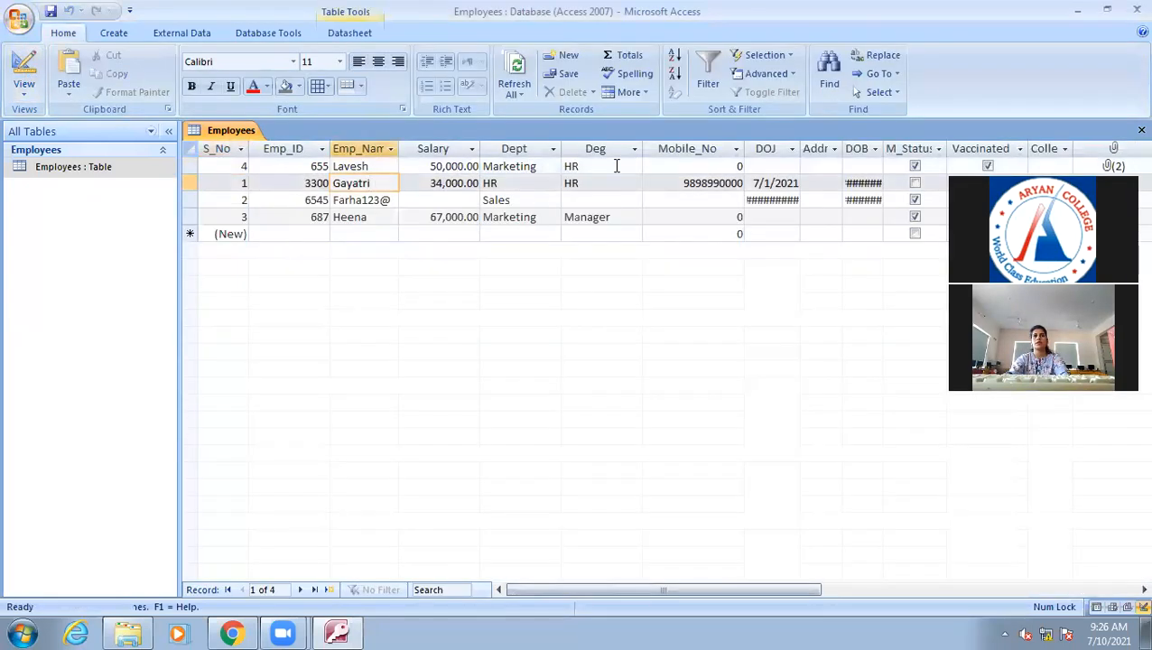
pyautogui.write('ver')
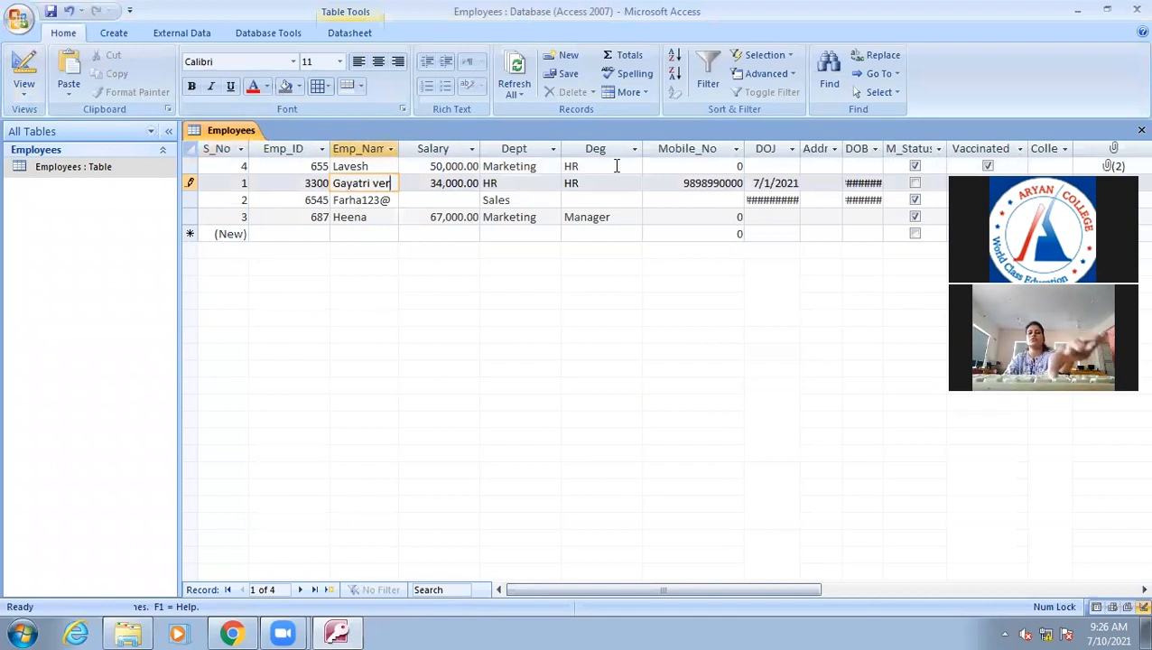
pyautogui.write('ma')
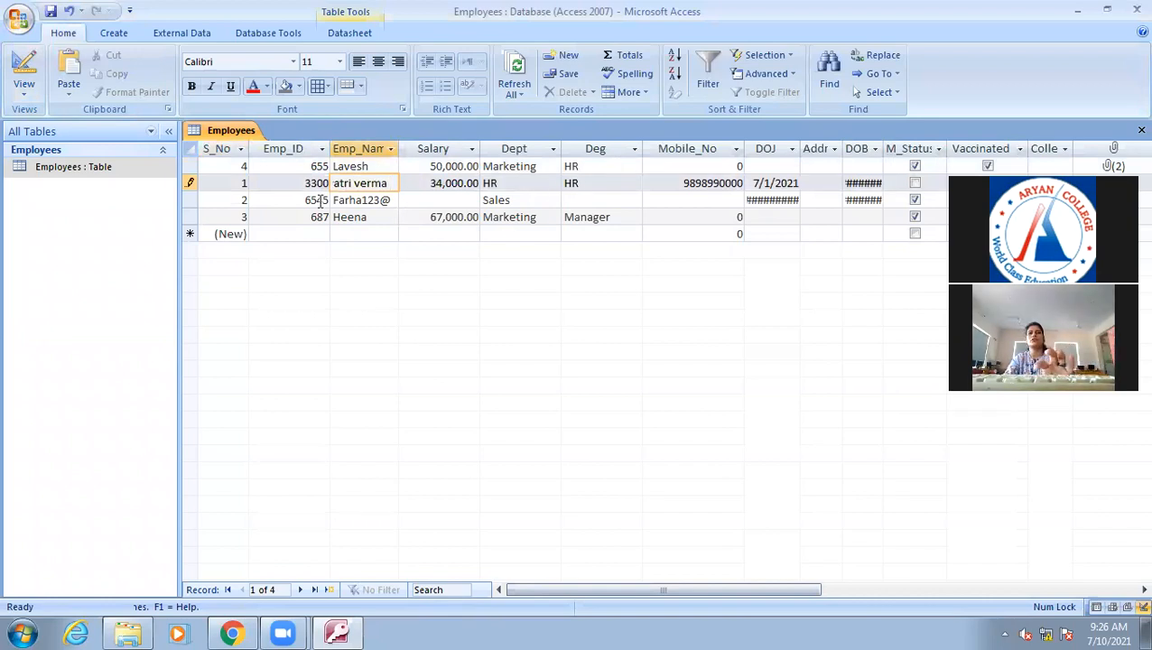
pyautogui.click(350, 202)
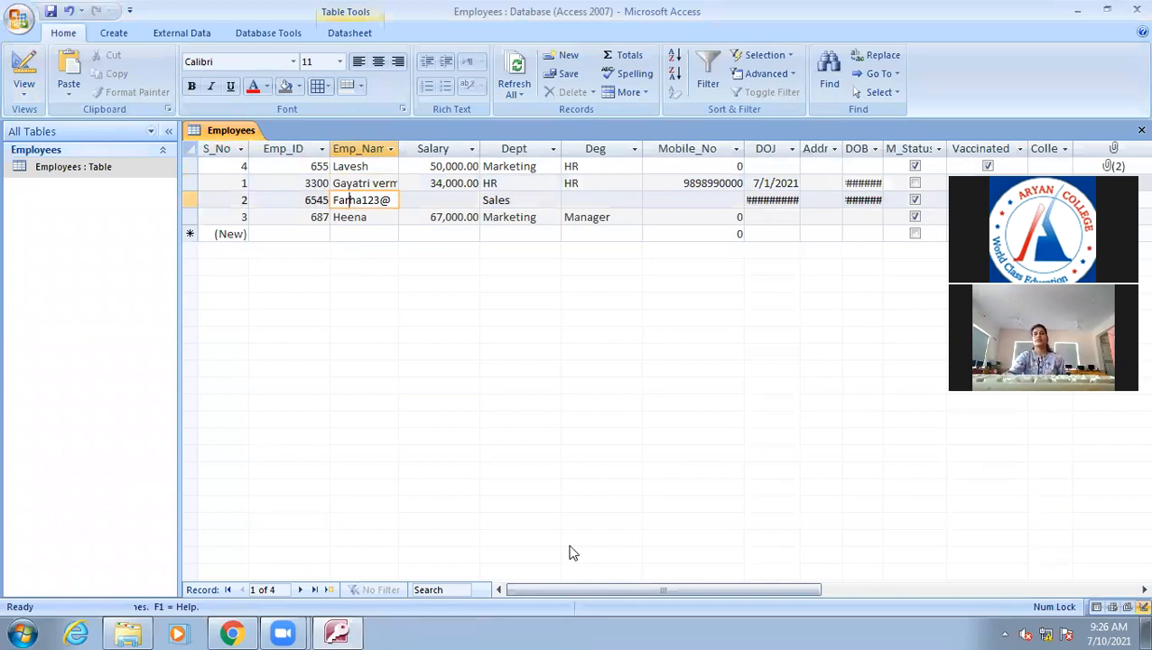
# Return to the table design and delete the blank row between Mobile_No and DOJ.
pyautogui.click(21, 71)
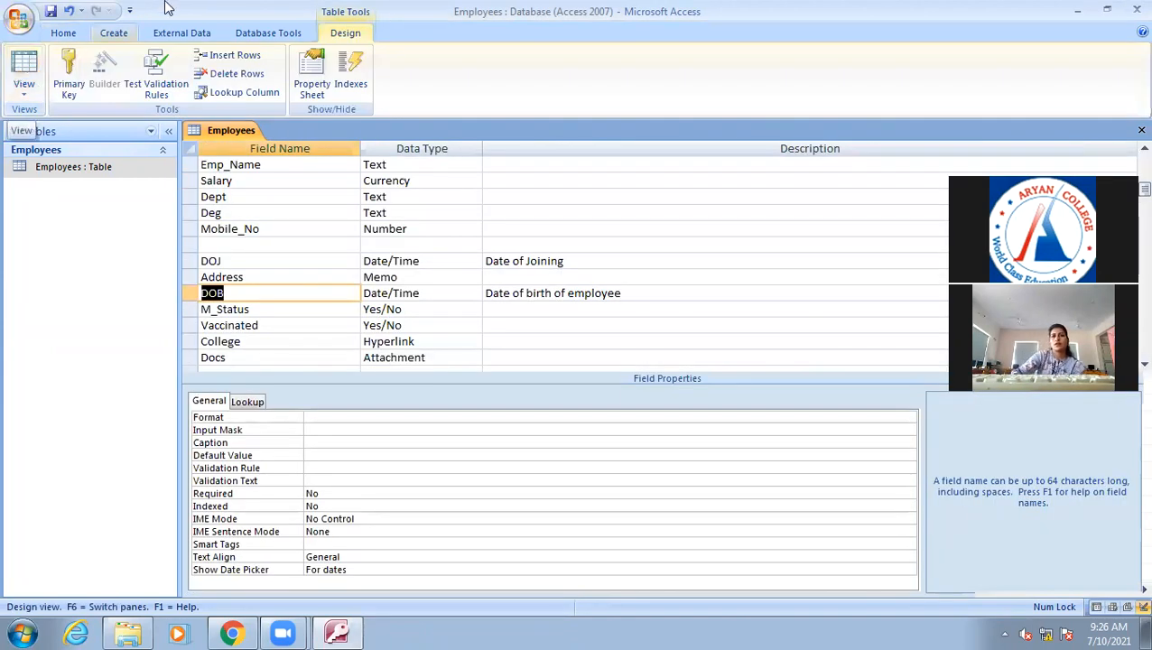
pyautogui.click(191, 240)
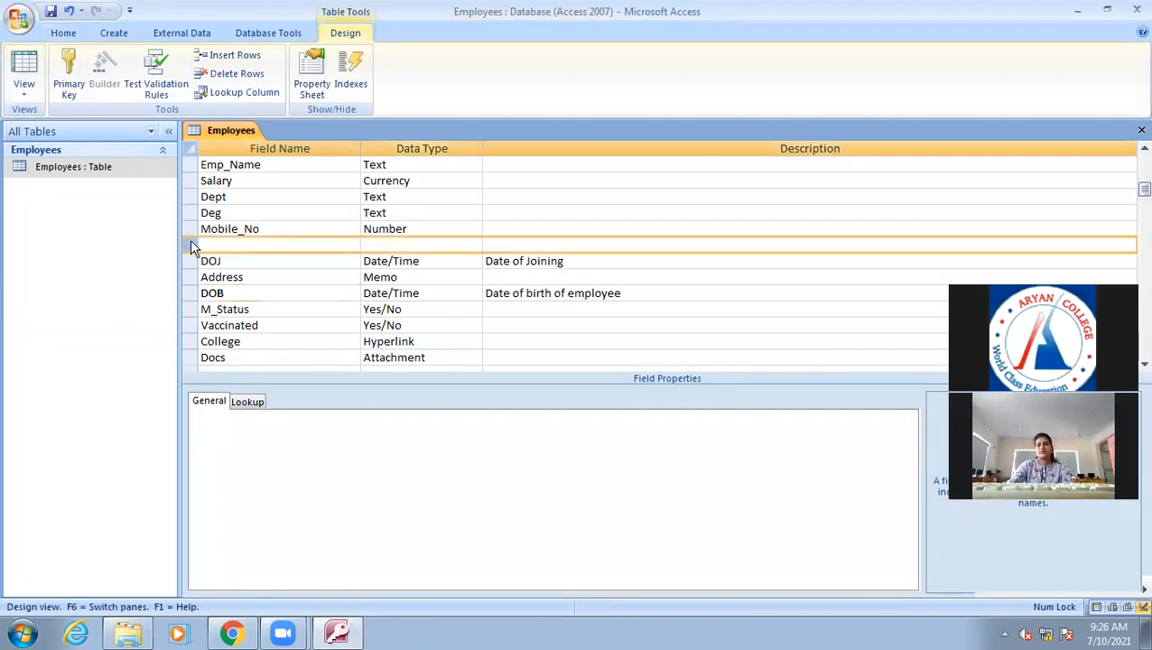
pyautogui.press('Delete')
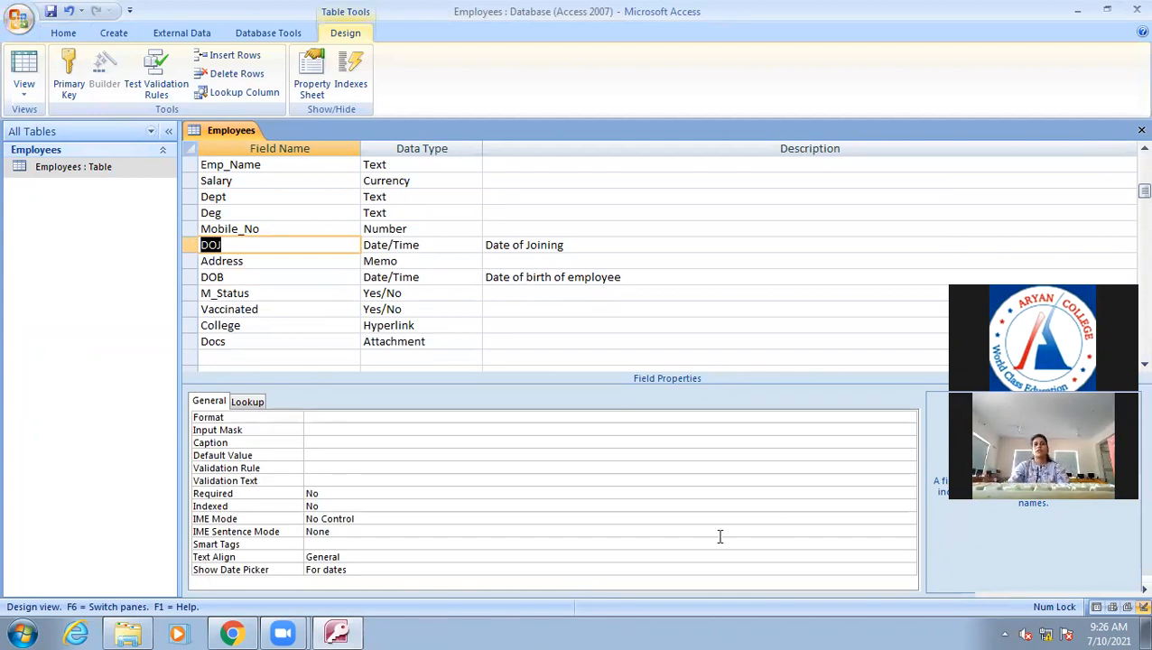
pyautogui.click(420, 626)
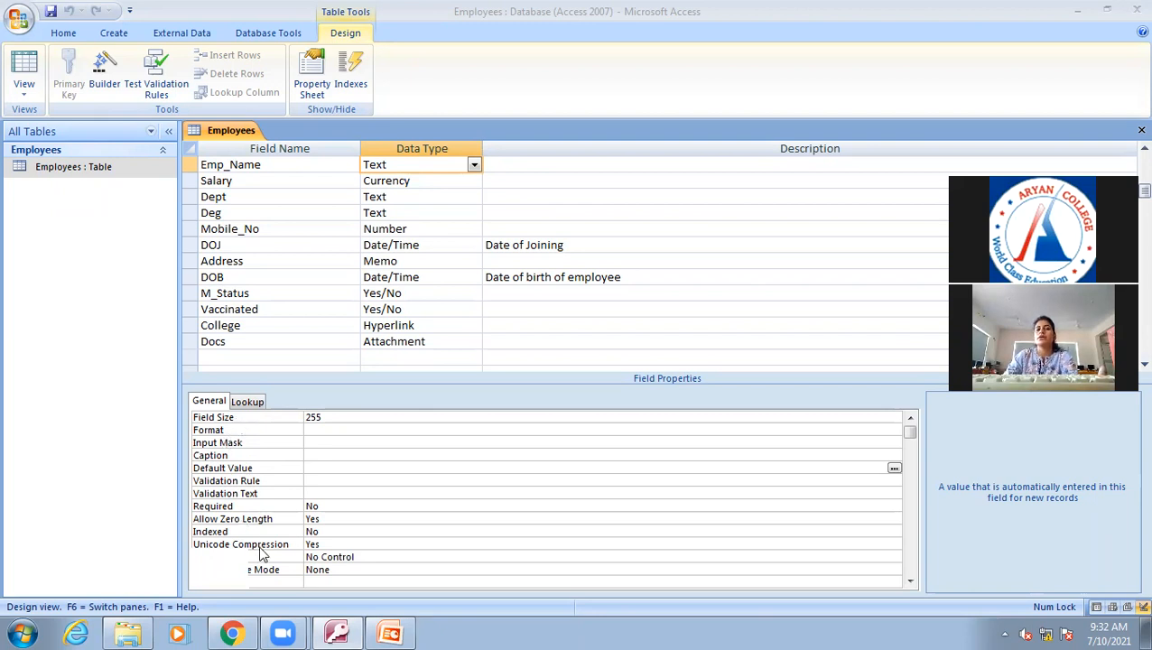
# Switch to the MS Access PPT1 presentation in PowerPoint, and run the slide show up to the Field Size slide.
pyautogui.click(390, 632)
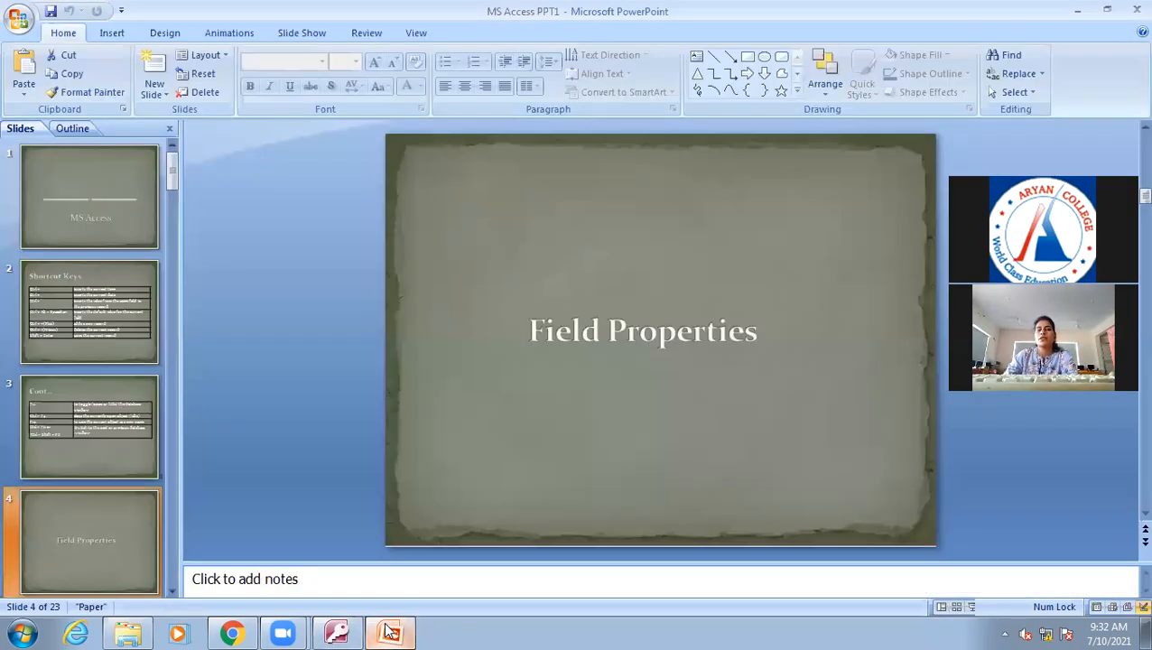
pyautogui.click(110, 560)
pyautogui.press('F5')
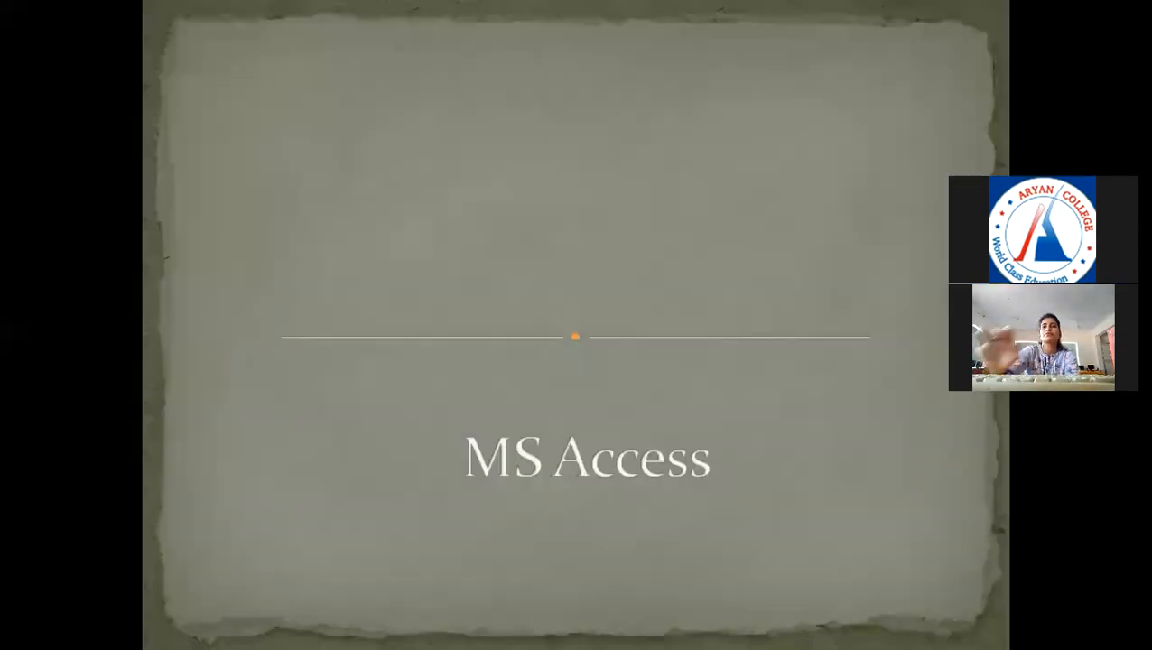
pyautogui.press('Right')
pyautogui.press('Right')
pyautogui.press('Right')
pyautogui.press('Right')
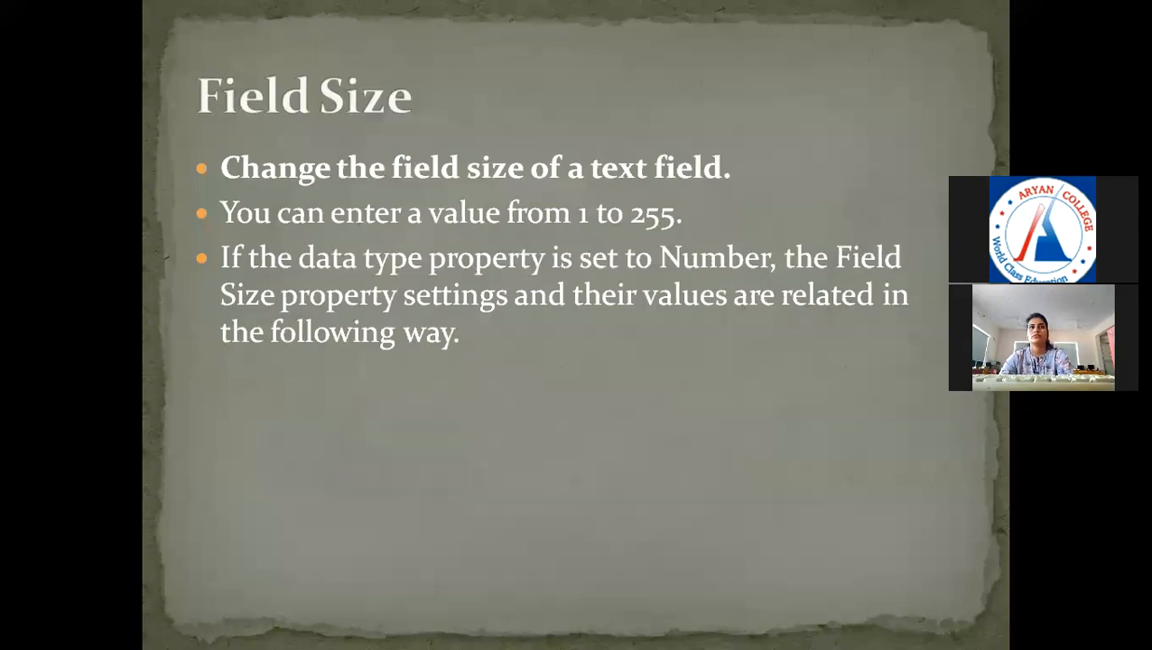